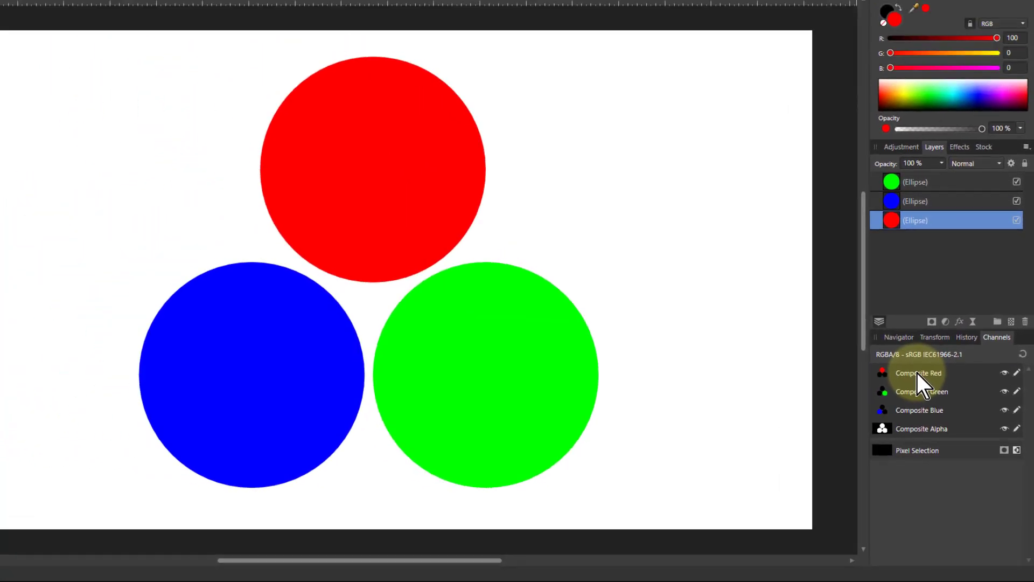
# - Isolate the Composite Red channel and add Composite Alpha to the view
pyautogui.keyDown('alt'); pyautogui.click(886, 315); pyautogui.keyUp('alt')
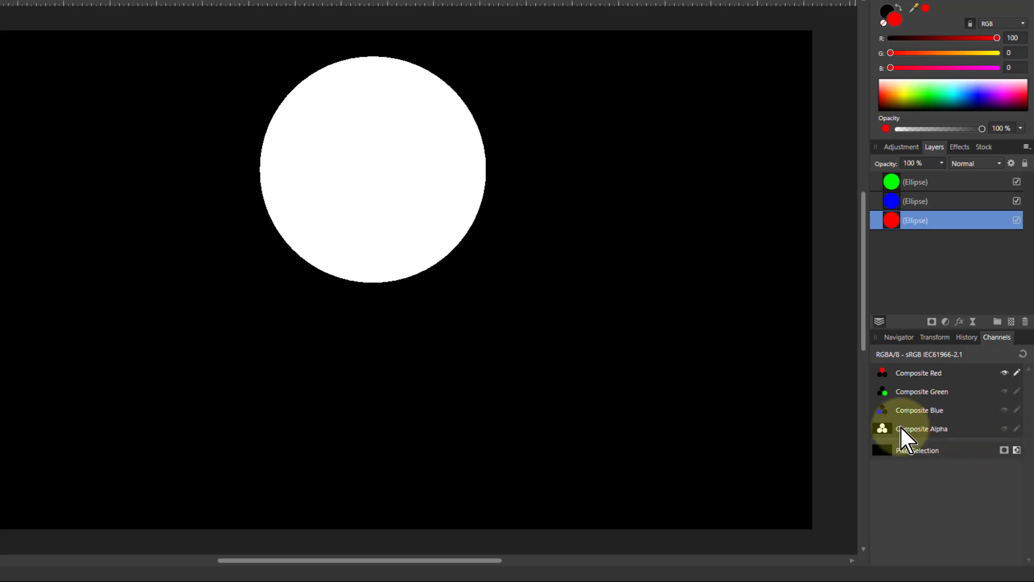
pyautogui.click(1004, 429)
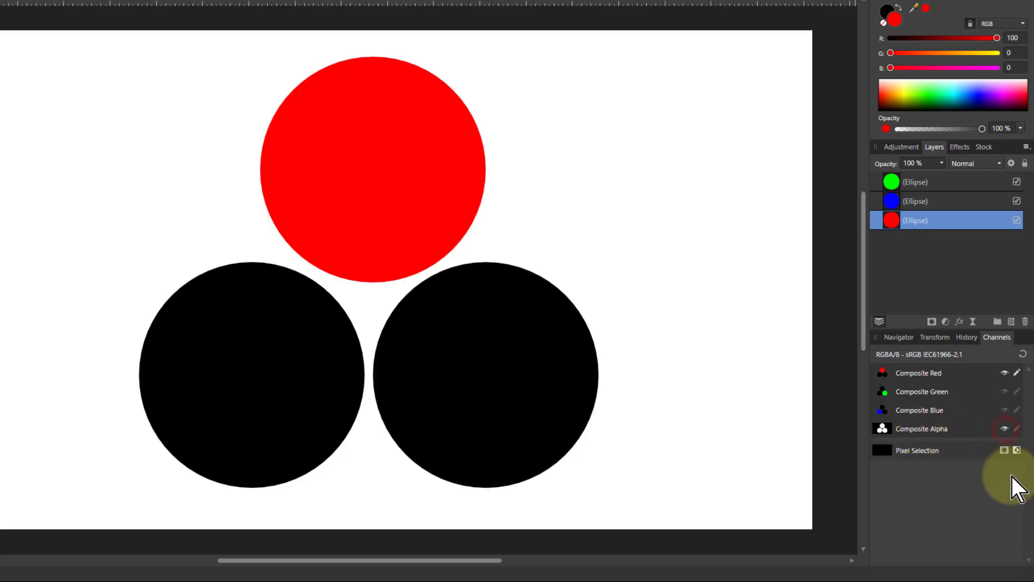
# - View the green and blue channels alone in turn, then reset the Channels panel to all channels
pyautogui.click(1023, 354)
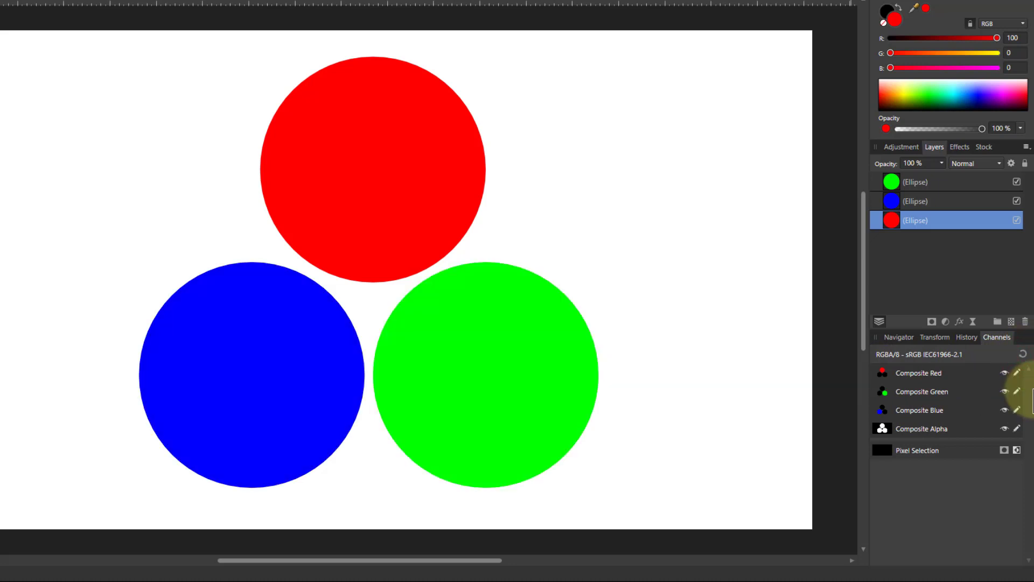
pyautogui.click(929, 390)
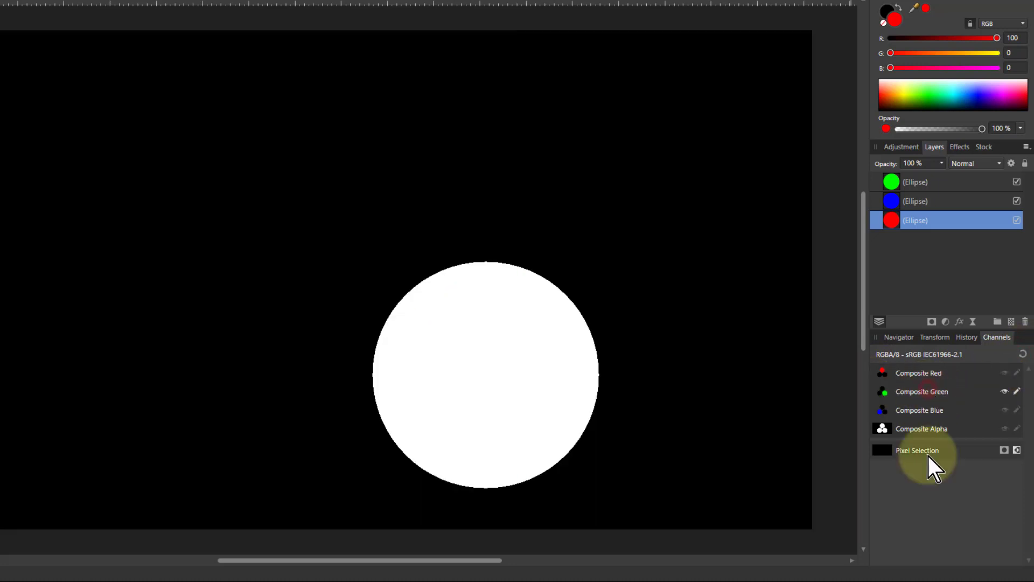
pyautogui.click(921, 412)
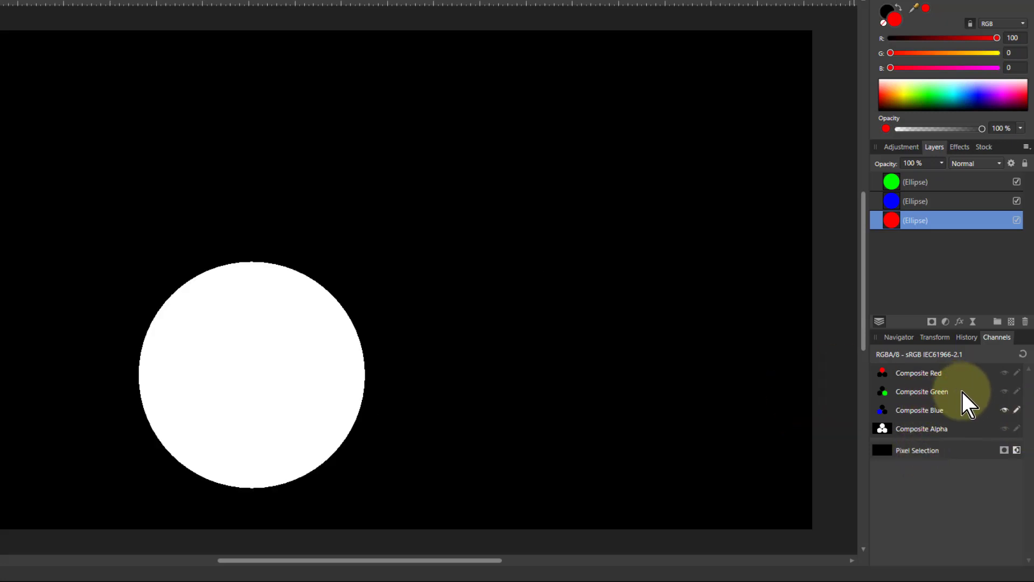
pyautogui.click(1005, 393)
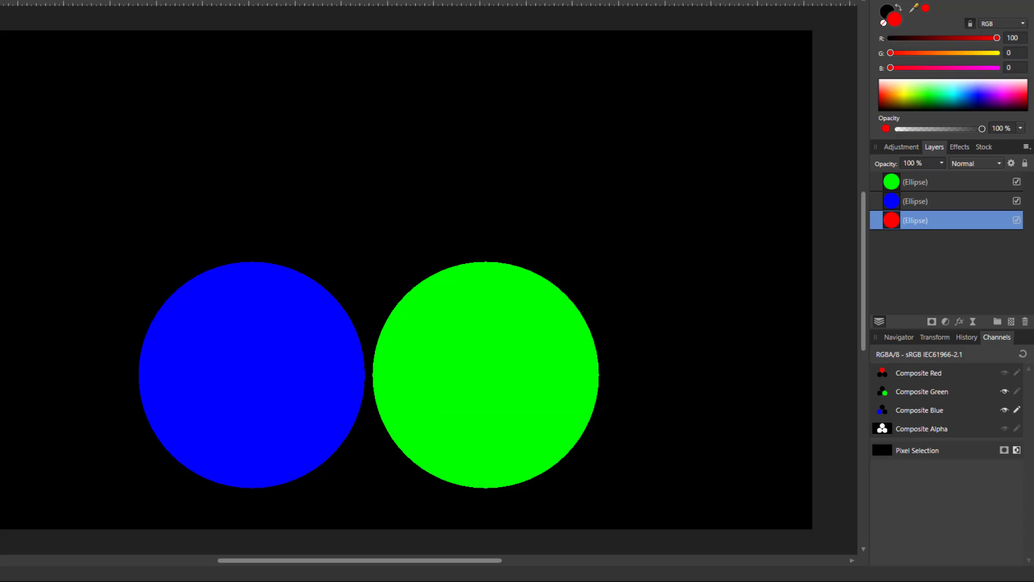
pyautogui.click(1023, 354)
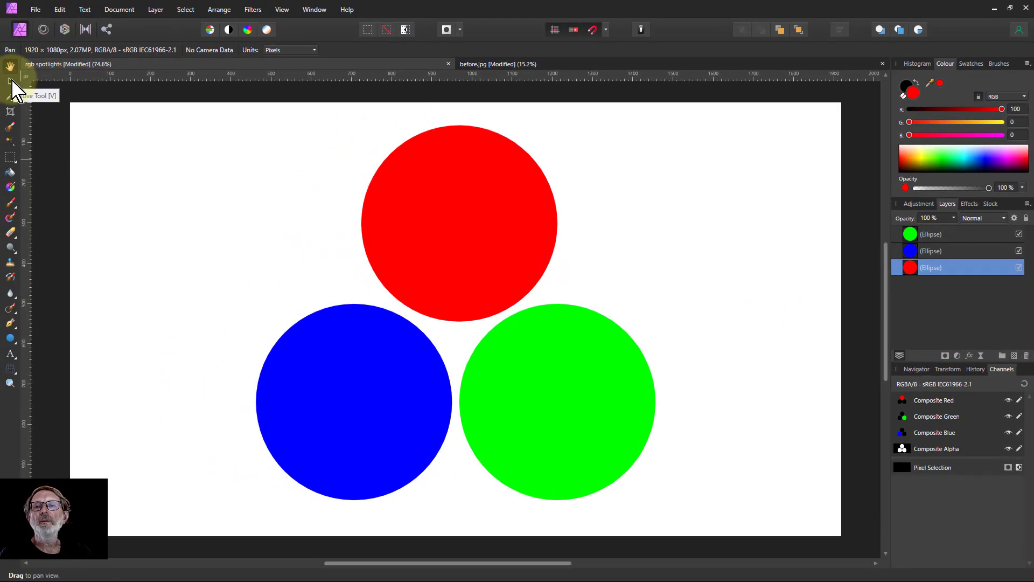
# - Drag the blue and green circles up so they overlap the red circle
pyautogui.click(10, 81)
pyautogui.moveTo(385, 427); pyautogui.dragTo(422, 367)
pyautogui.moveTo(576, 450); pyautogui.dragTo(532, 372)
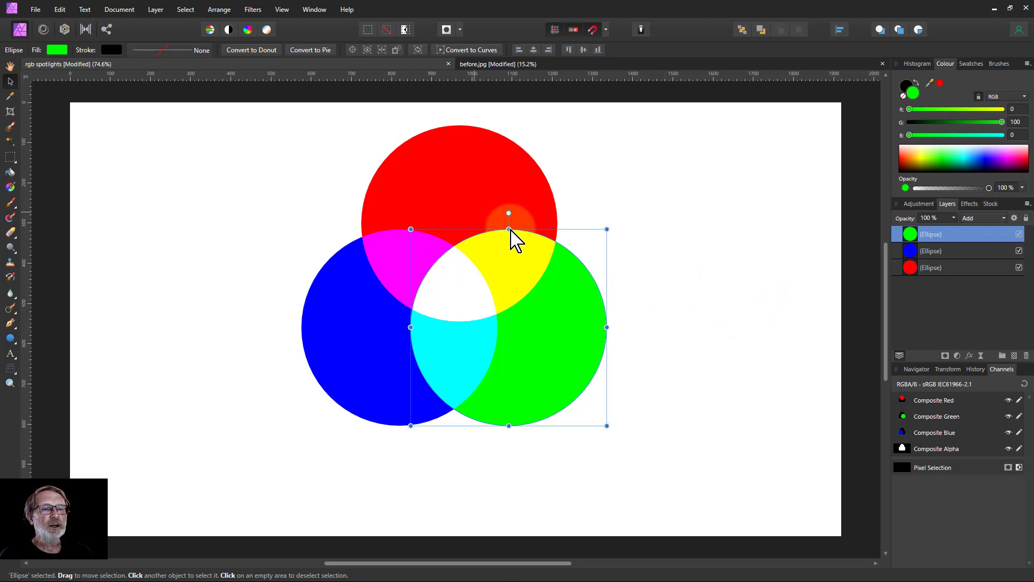
# - Check the overlap in the red channel alone, then restore all channels to full colour
pyautogui.click(933, 401)
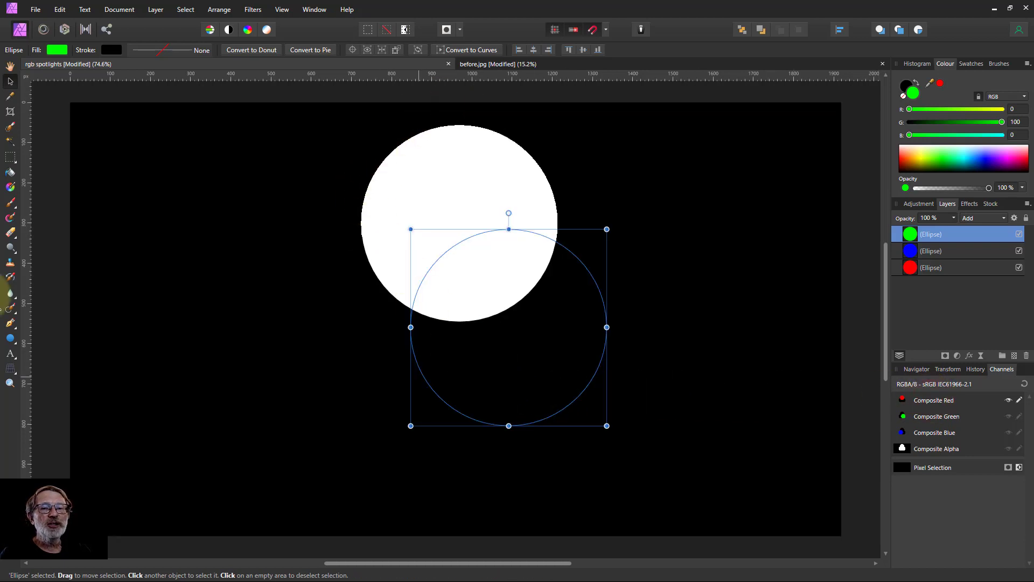
pyautogui.click(10, 66)
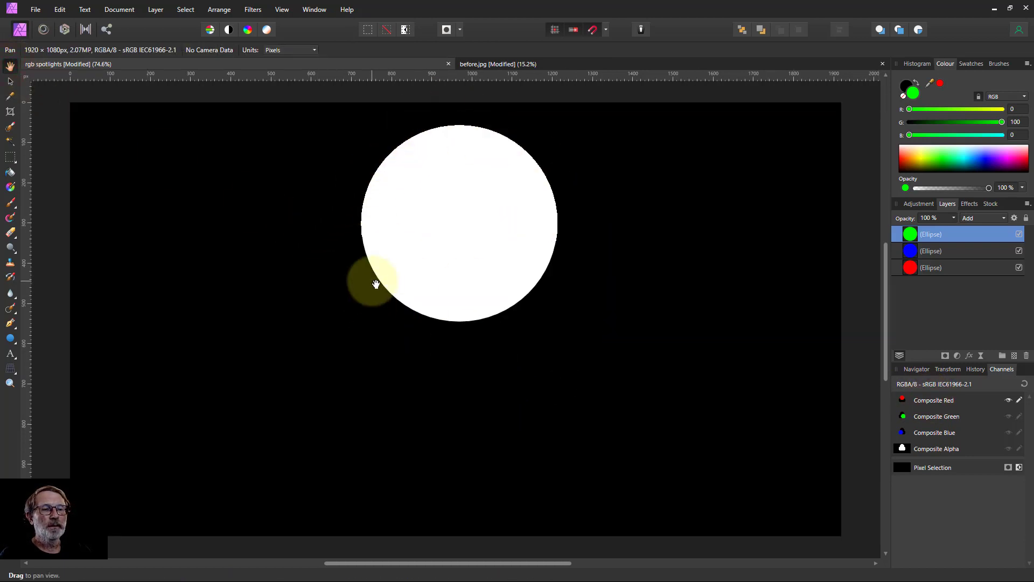
pyautogui.click(1024, 384)
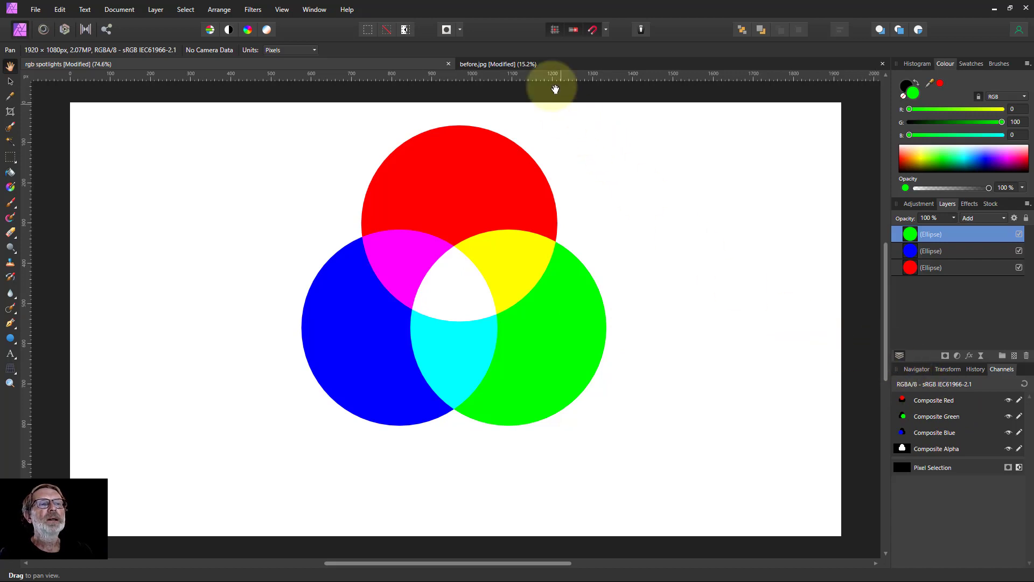
# - Switch to the before.jpg river photo and display only its Composite Red channel
pyautogui.click(554, 64)
pyautogui.press('b')
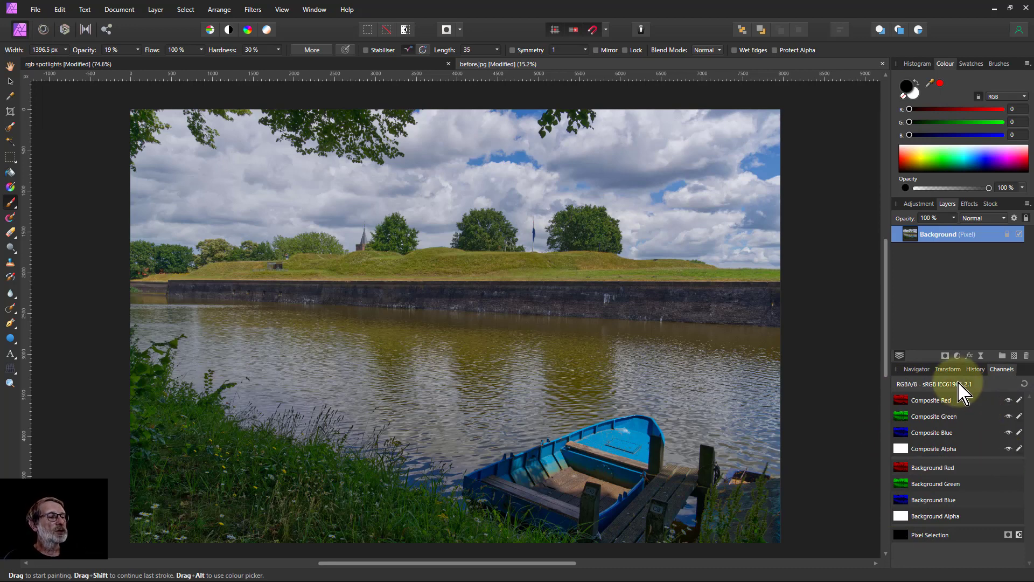
pyautogui.click(930, 400)
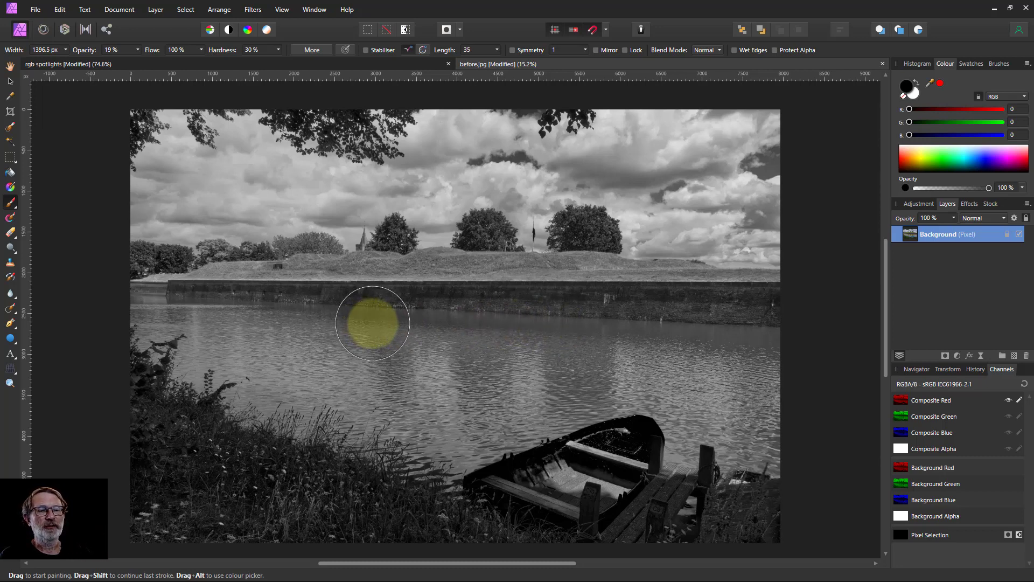
pyautogui.click(10, 66)
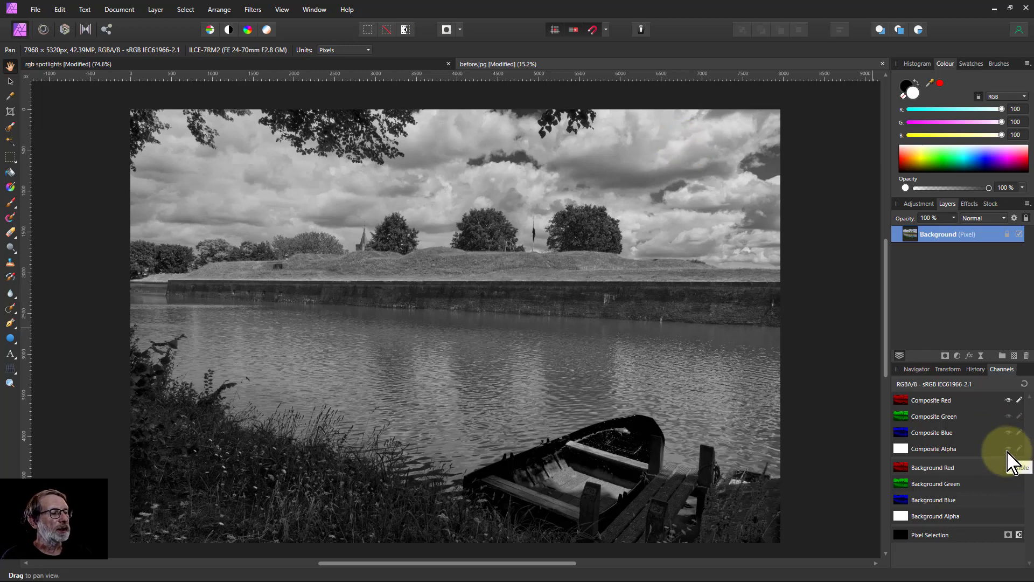
# - Toggle alpha, view green, blue and red channels alone, then reset the Channels panel
pyautogui.click(1008, 449)
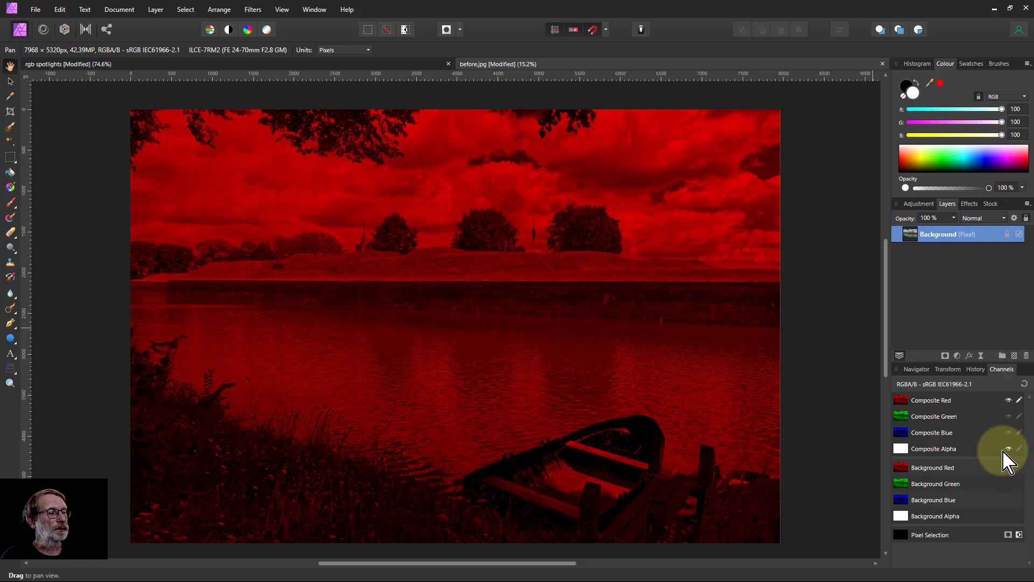
pyautogui.click(1008, 449)
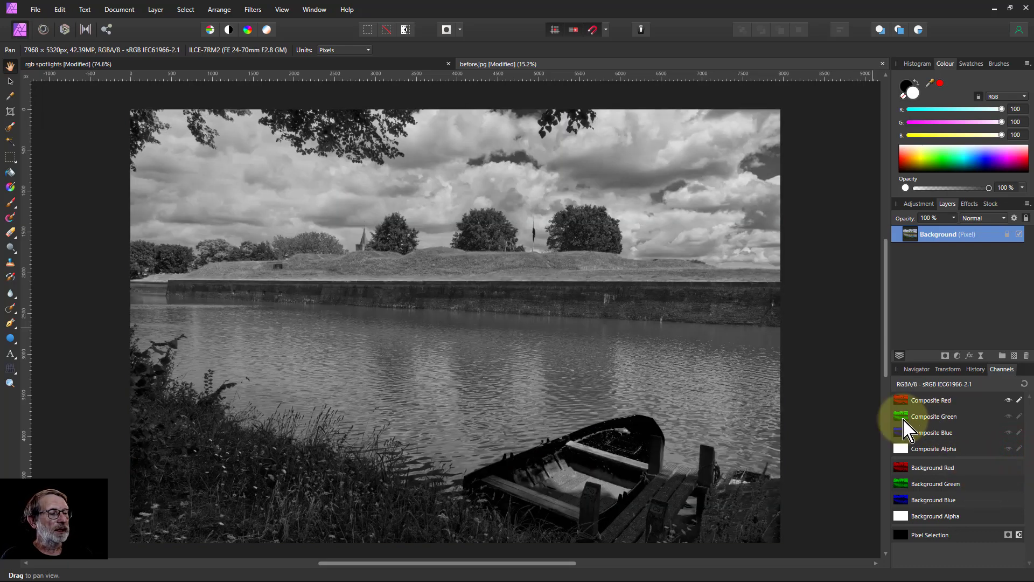
pyautogui.click(899, 417)
pyautogui.click(901, 433)
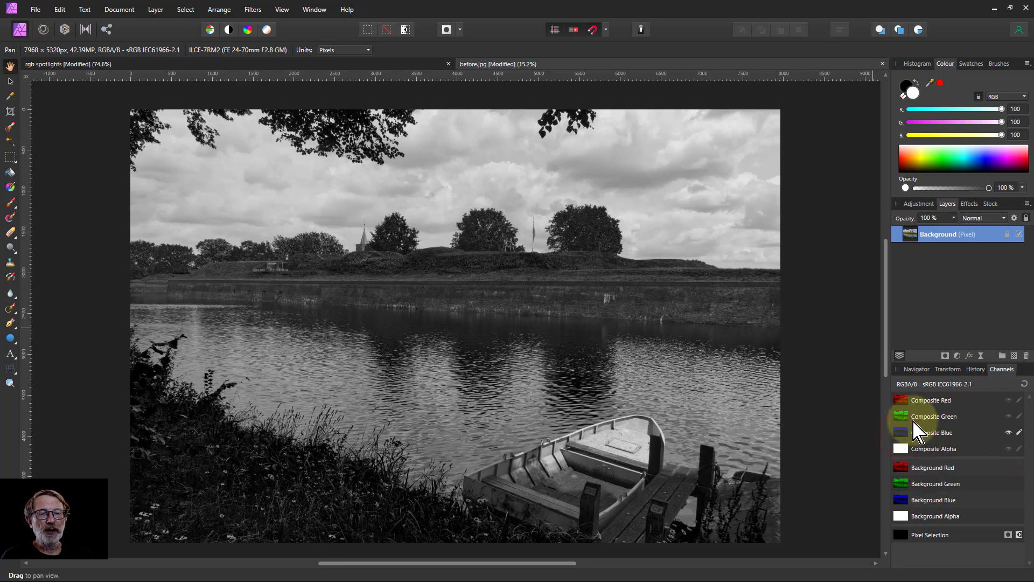
pyautogui.click(901, 402)
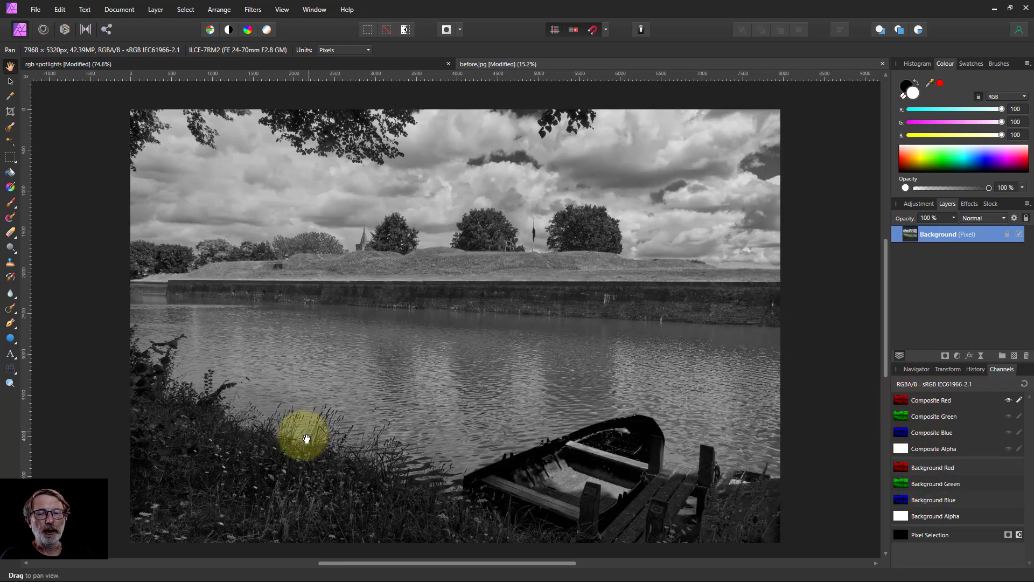
pyautogui.keyDown('alt'); pyautogui.click(904, 425); pyautogui.keyUp('alt')
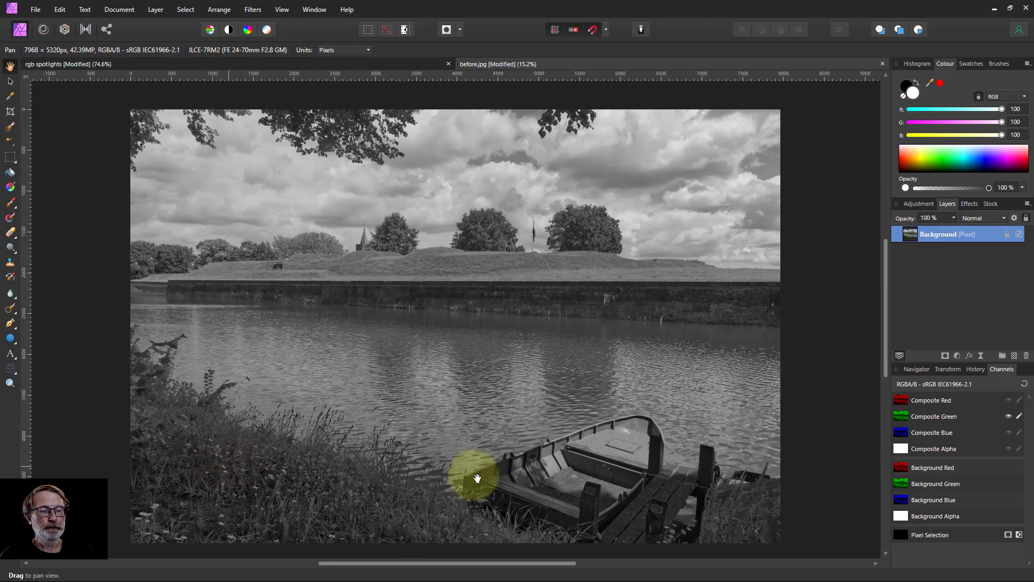
pyautogui.keyDown('alt'); pyautogui.click(902, 434); pyautogui.keyUp('alt')
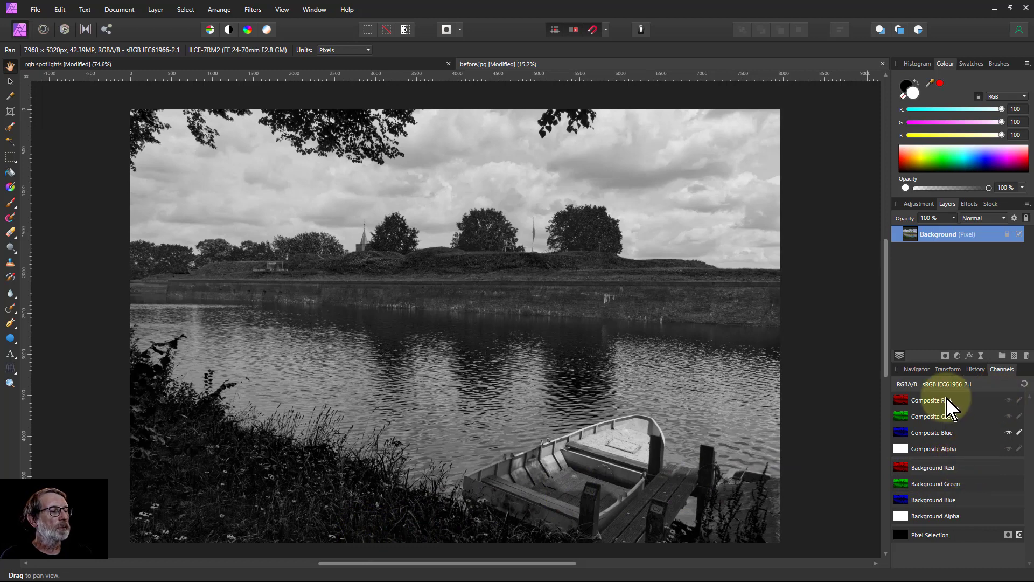
pyautogui.click(1023, 385)
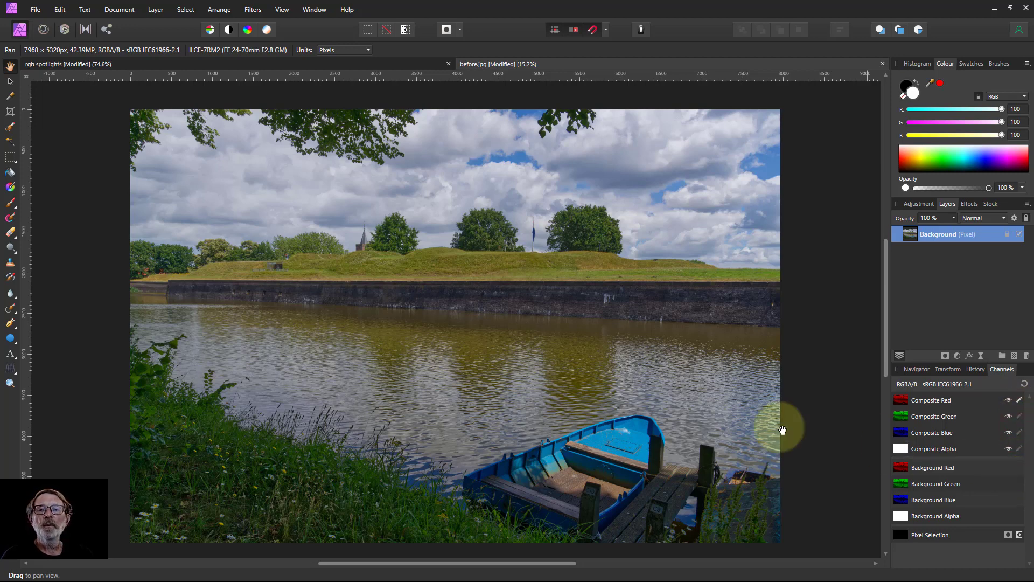
# - Paint black at 100% brush opacity over the river on the red channel
pyautogui.click(10, 205)
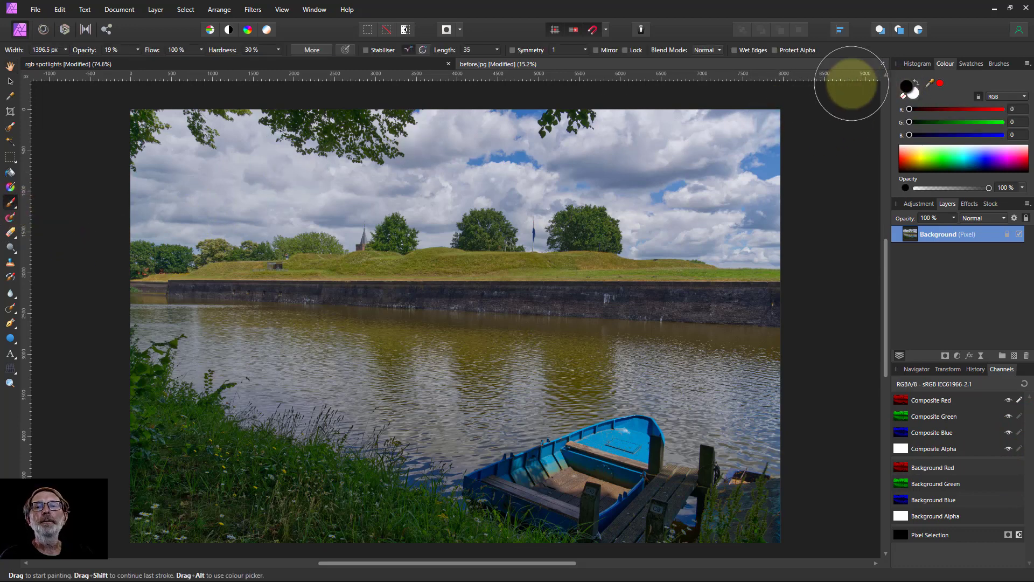
pyautogui.click(138, 49)
pyautogui.moveTo(139, 61); pyautogui.dragTo(300, 74)
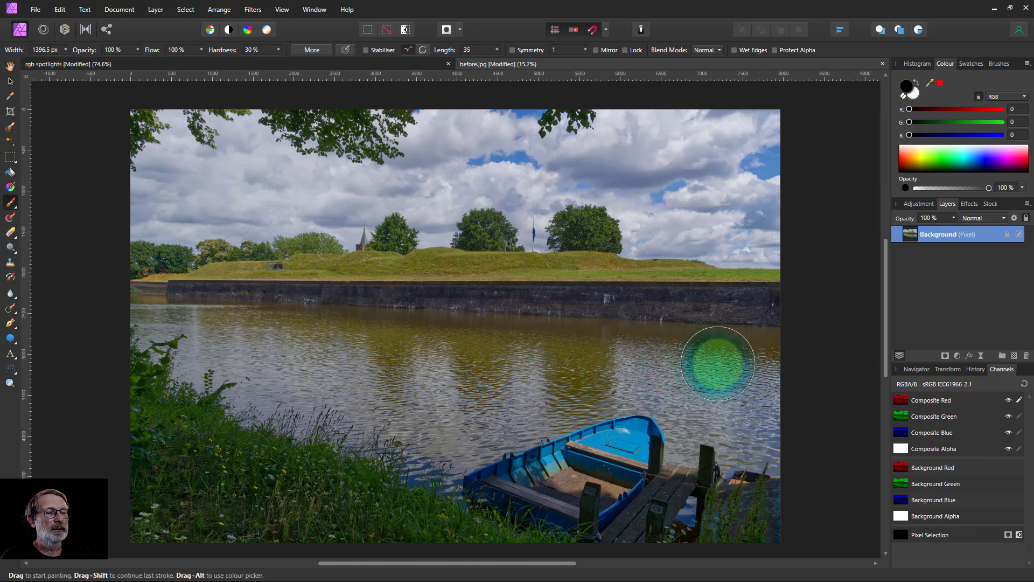
pyautogui.moveTo(763, 362)
pyautogui.mouseDown()
pyautogui.moveTo(317, 356)
pyautogui.moveTo(182, 339)
pyautogui.moveTo(348, 390)
pyautogui.moveTo(414, 434)
pyautogui.moveTo(447, 440)
pyautogui.moveTo(494, 415)
pyautogui.moveTo(642, 390)
pyautogui.moveTo(679, 392)
pyautogui.moveTo(711, 424)
pyautogui.moveTo(785, 433)
pyautogui.moveTo(876, 420)
pyautogui.mouseUp()
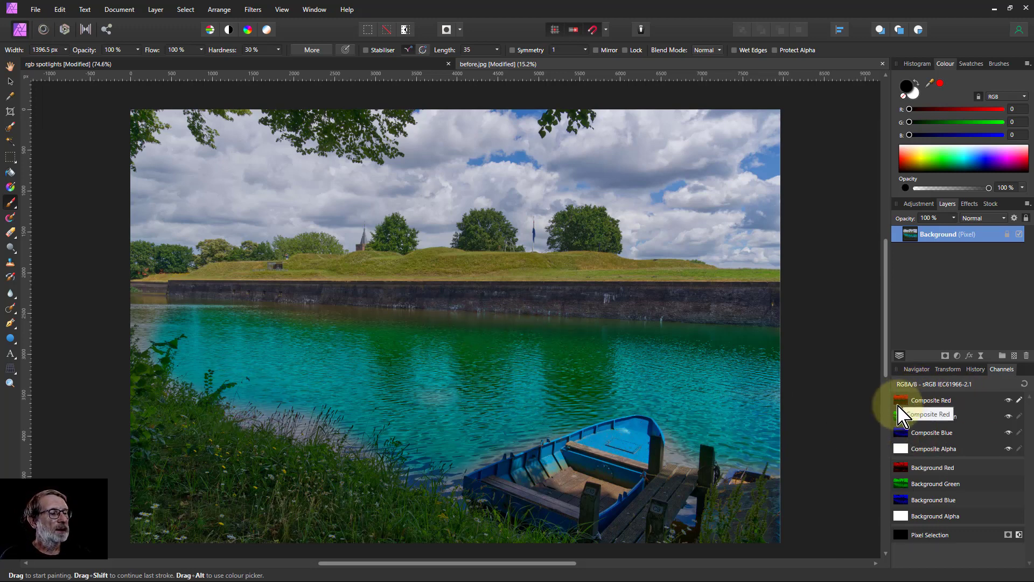
# - Hide green and blue, view each alone, then reset to show all channels in full colour
pyautogui.click(1009, 416)
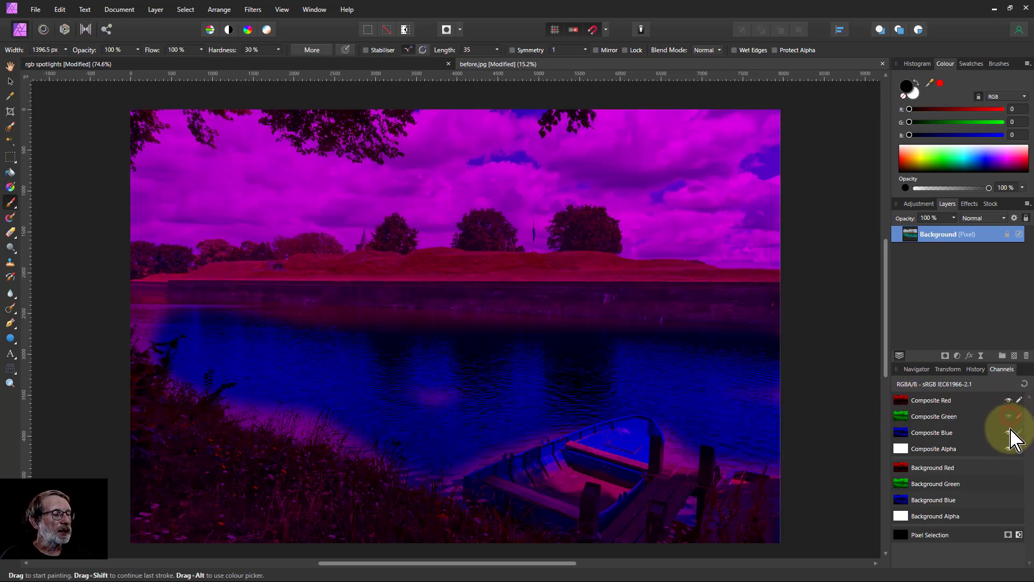
pyautogui.click(1008, 432)
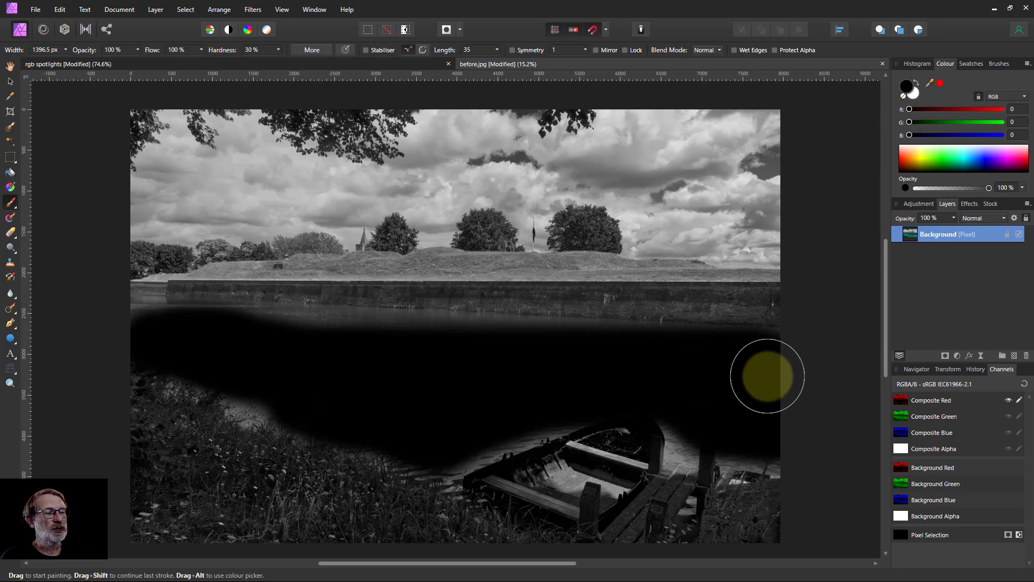
pyautogui.click(909, 417)
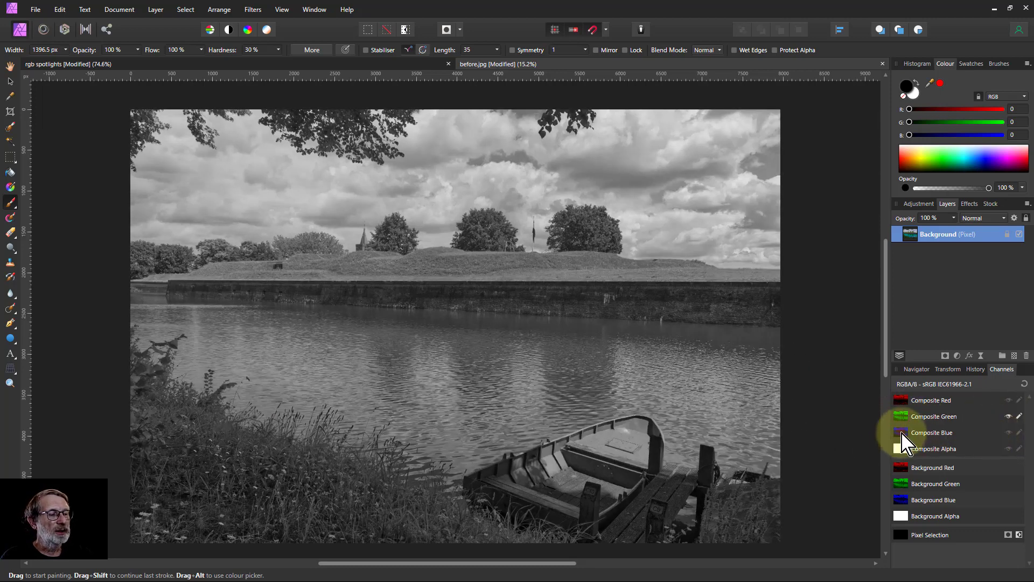
pyautogui.click(903, 433)
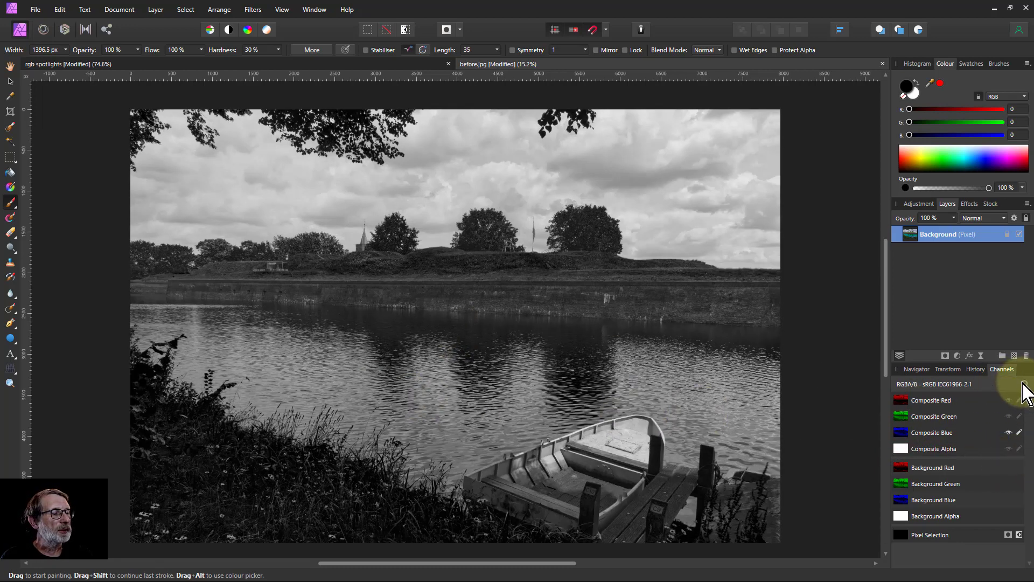
pyautogui.click(1024, 384)
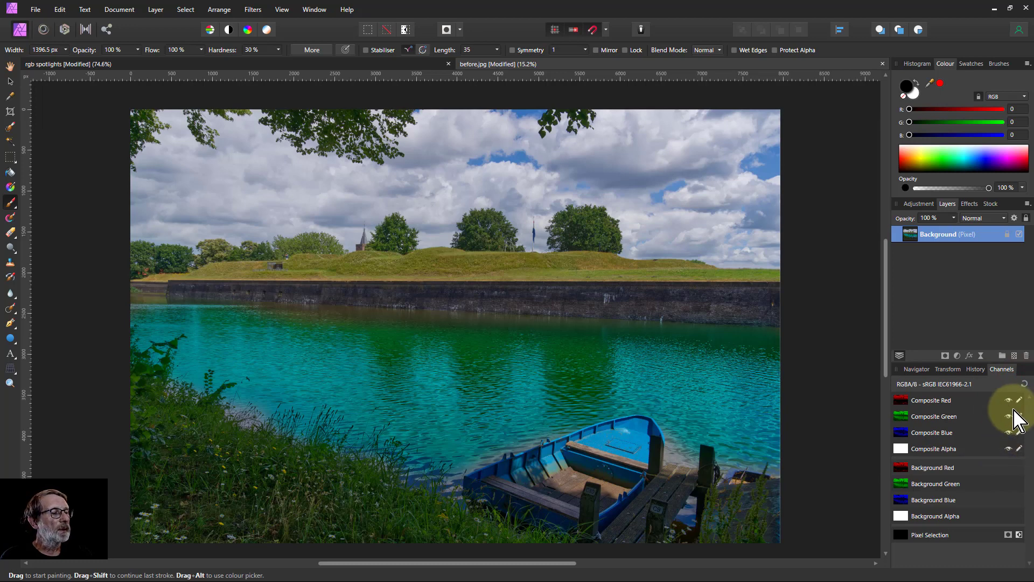
# - Make white the painting colour and turn off editing of the Composite Alpha channel
pyautogui.click(914, 92)
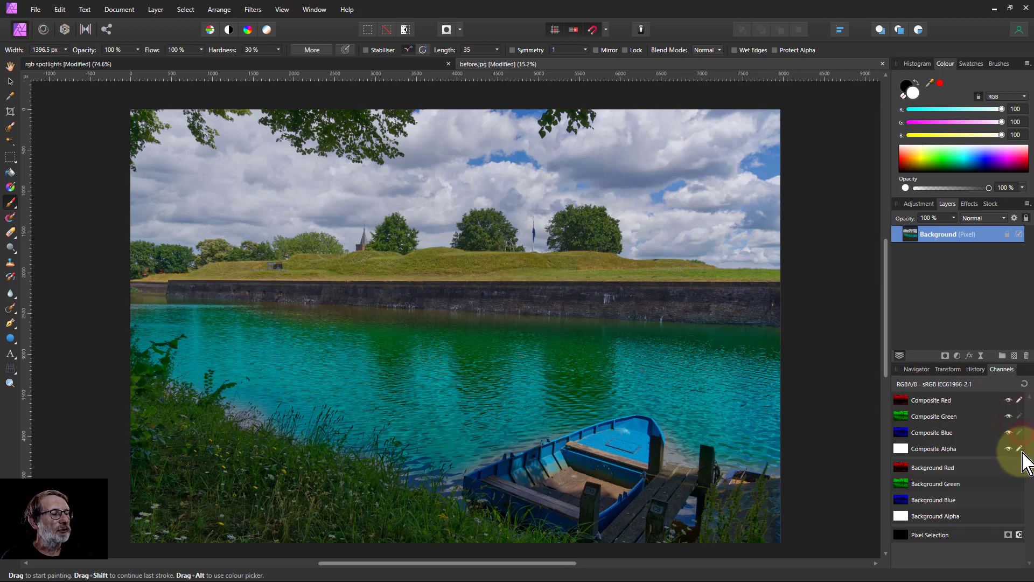
pyautogui.click(1019, 449)
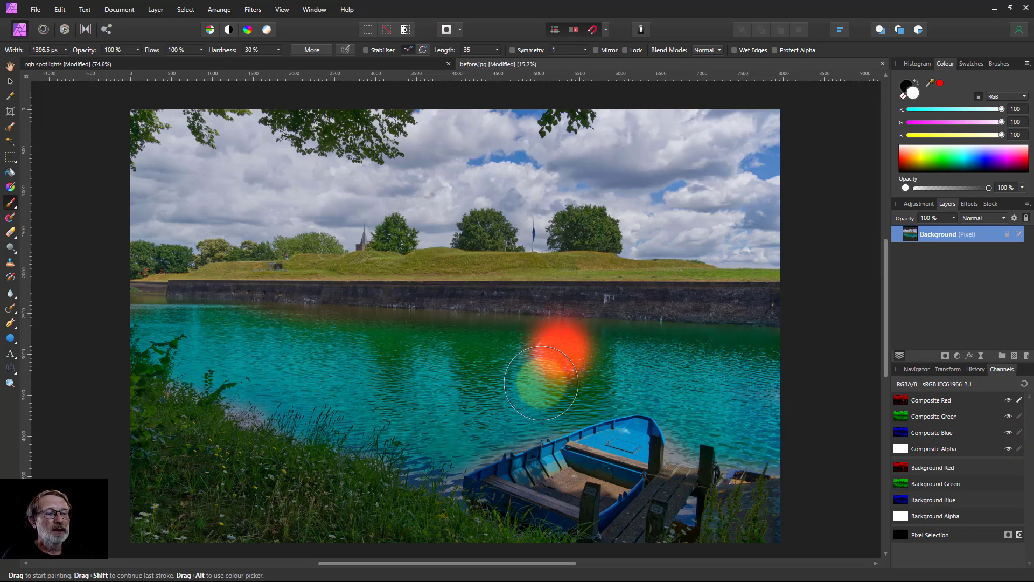
# - Roll the History Position back to before the turquoise water, then return to Channels
pyautogui.click(976, 370)
pyautogui.moveTo(1001, 384); pyautogui.dragTo(832, 401)
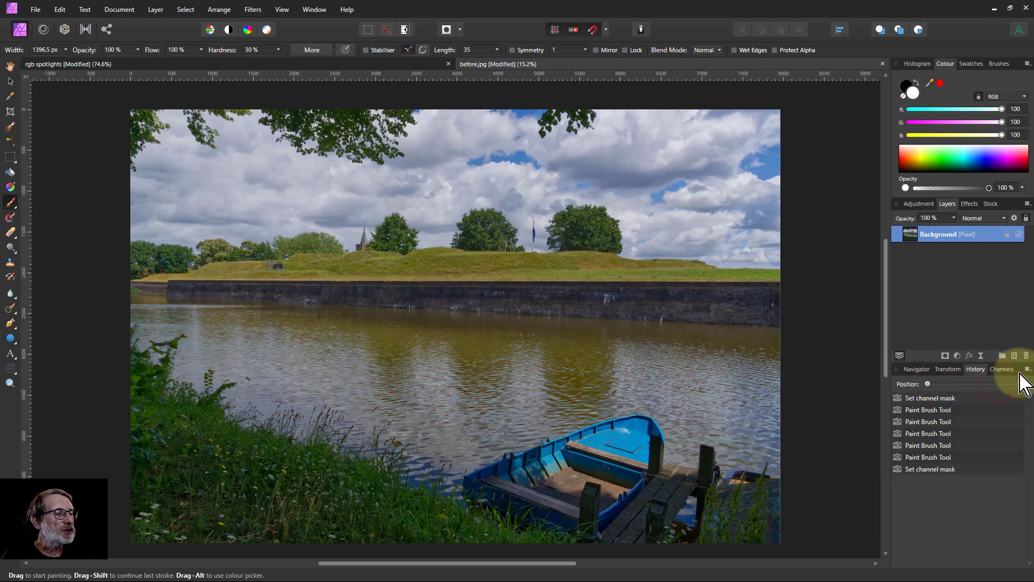
pyautogui.click(1002, 370)
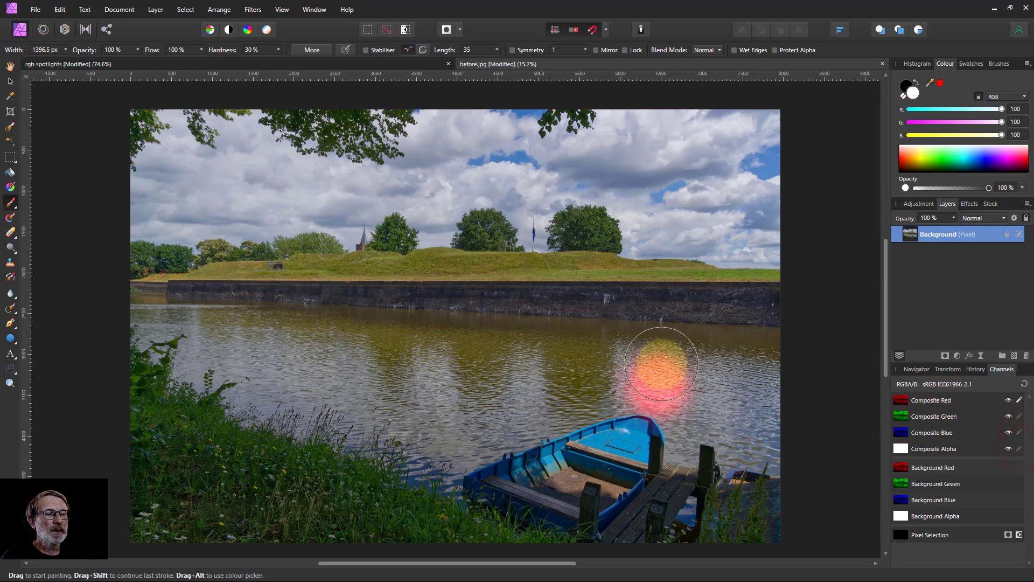
# - Paint white at 12% brush opacity across the water for a warm reddish-brown tint
pyautogui.click(137, 49)
pyautogui.moveTo(135, 62); pyautogui.dragTo(65, 60)
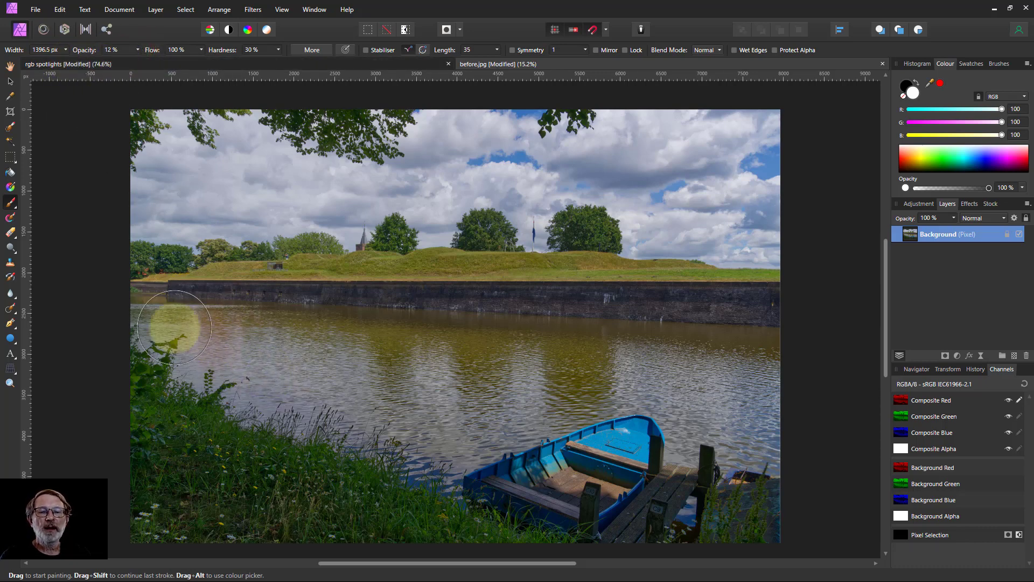
pyautogui.moveTo(162, 328)
pyautogui.mouseDown()
pyautogui.moveTo(689, 348)
pyautogui.moveTo(745, 377)
pyautogui.moveTo(692, 389)
pyautogui.moveTo(737, 421)
pyautogui.moveTo(742, 367)
pyautogui.moveTo(758, 411)
pyautogui.moveTo(647, 391)
pyautogui.moveTo(555, 399)
pyautogui.moveTo(469, 437)
pyautogui.moveTo(369, 417)
pyautogui.moveTo(399, 418)
pyautogui.moveTo(448, 445)
pyautogui.moveTo(444, 382)
pyautogui.moveTo(393, 419)
pyautogui.moveTo(270, 363)
pyautogui.moveTo(149, 333)
pyautogui.moveTo(163, 349)
pyautogui.moveTo(443, 459)
pyautogui.moveTo(236, 479)
pyautogui.mouseUp()
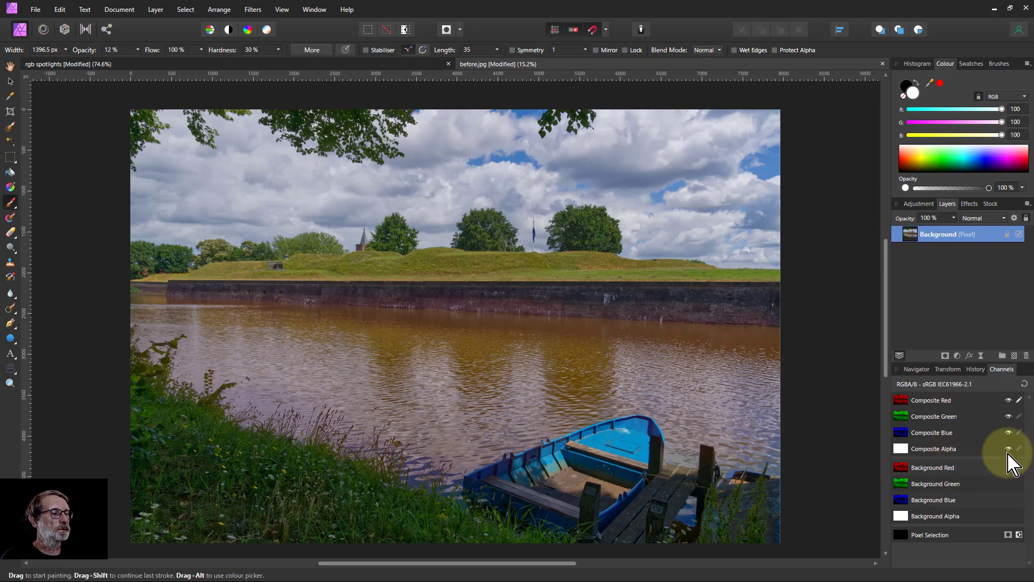
# - View the alpha channel alone, then re-enable the red, green and blue channels
pyautogui.click(944, 450)
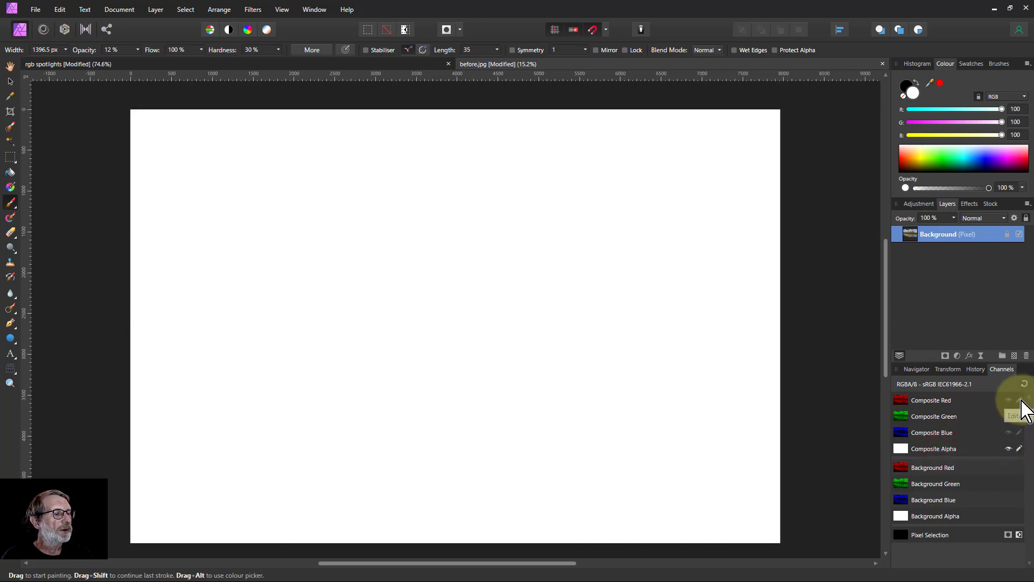
pyautogui.click(1009, 401)
pyautogui.click(1009, 417)
pyautogui.click(1009, 432)
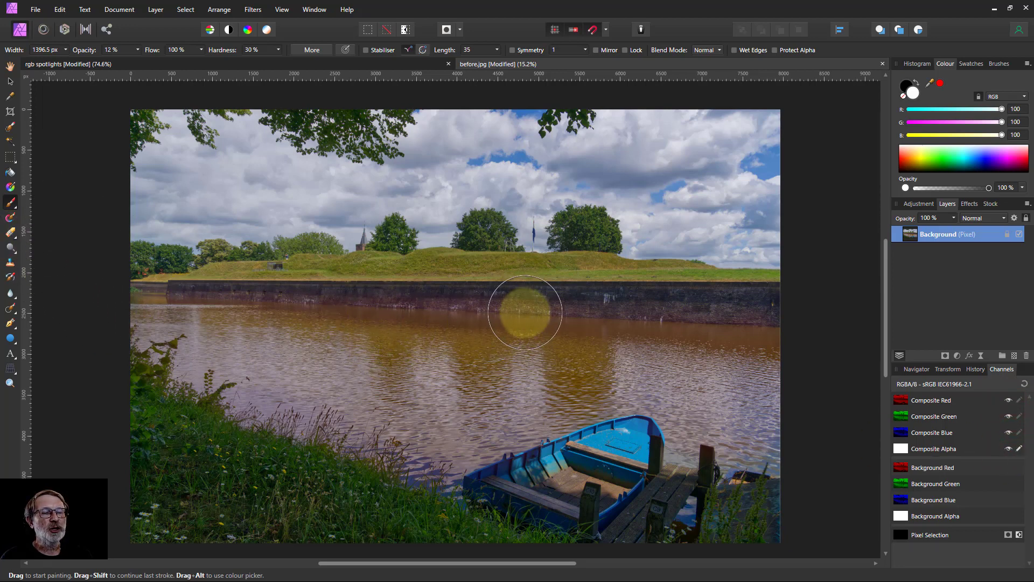
# - Erase an egg-shaped soft hole in the water with black and check it in alpha view
pyautogui.click(905, 91)
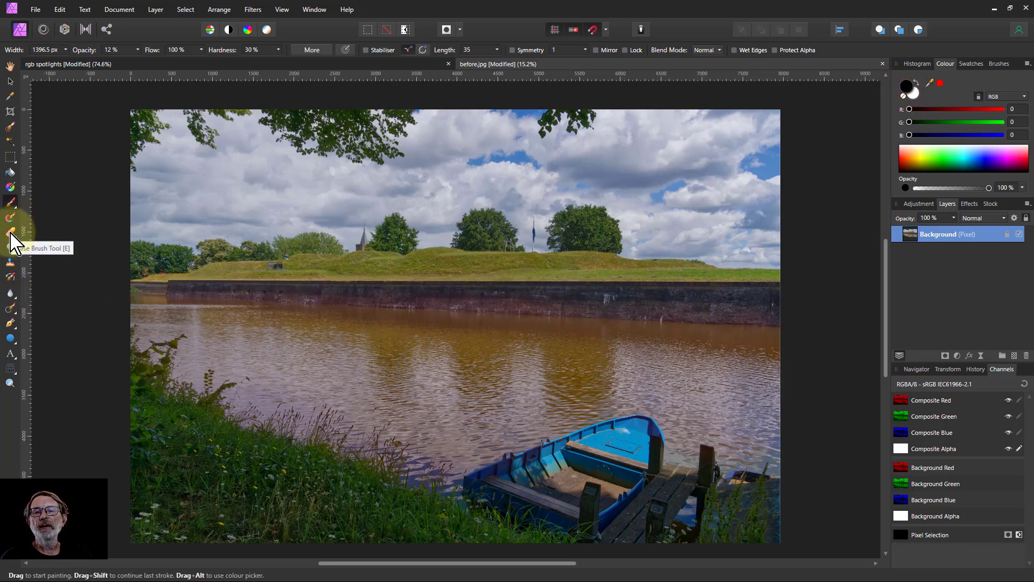
pyautogui.click(10, 234)
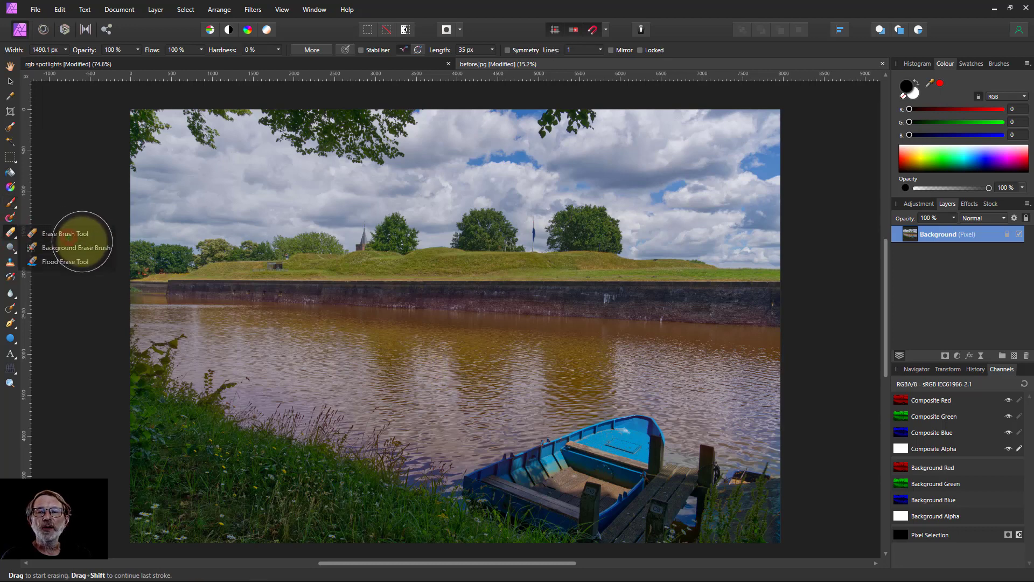
pyautogui.moveTo(423, 336); pyautogui.dragTo(531, 388)
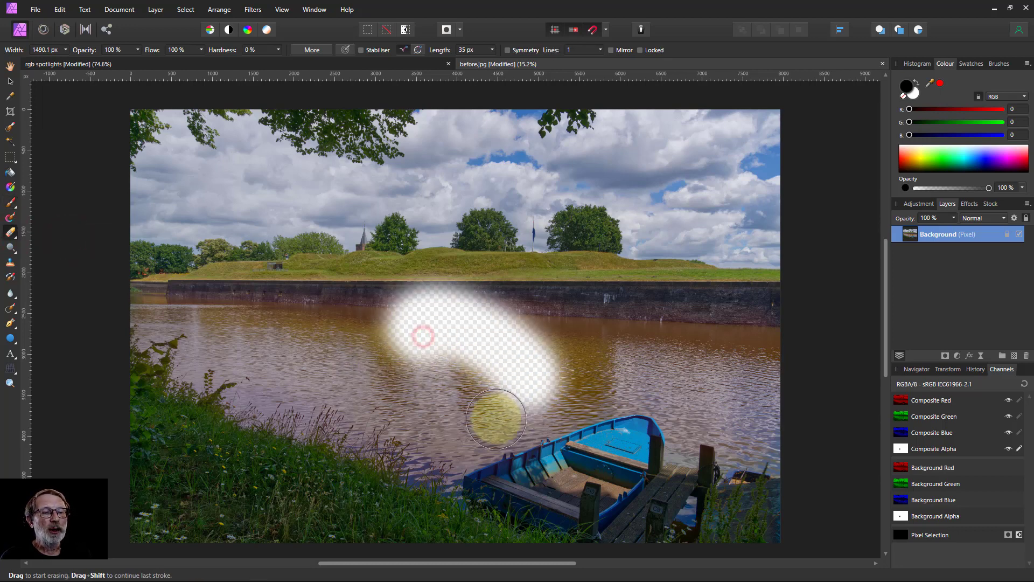
pyautogui.moveTo(467, 418); pyautogui.dragTo(427, 411)
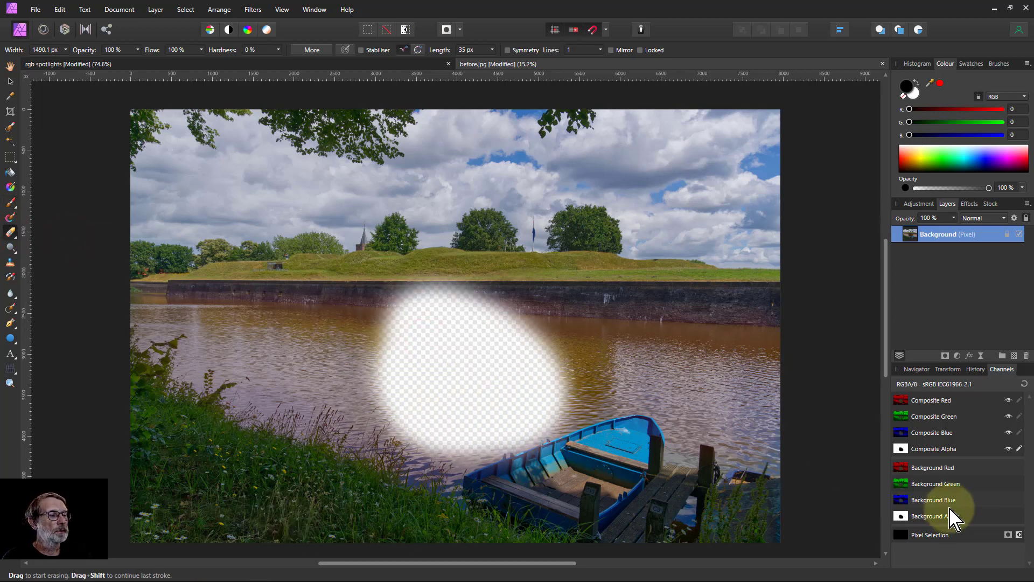
pyautogui.keyDown('alt'); pyautogui.click(931, 450); pyautogui.keyUp('alt')
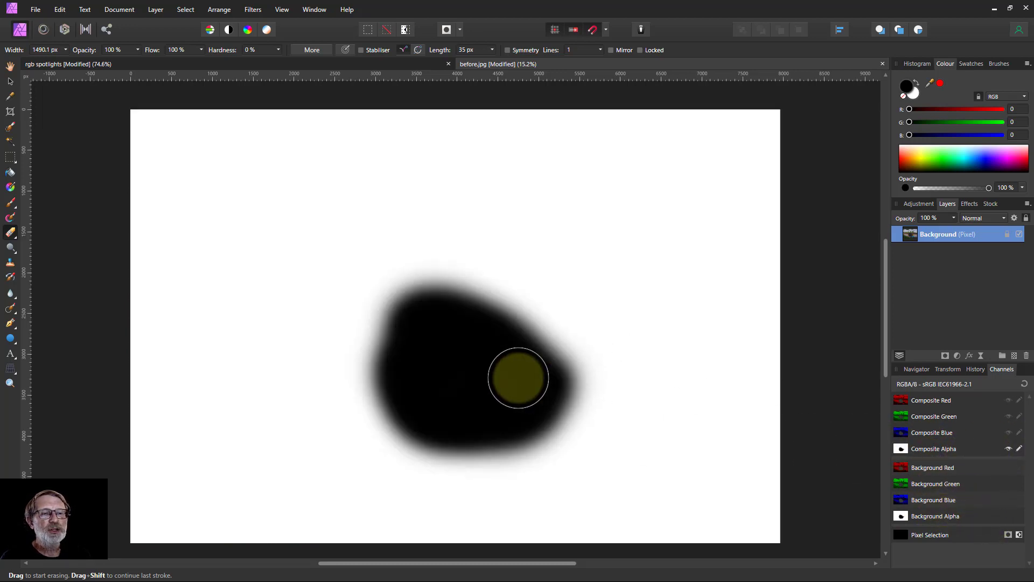
pyautogui.moveTo(517, 377)
pyautogui.mouseDown()
pyautogui.moveTo(495, 326)
pyautogui.moveTo(386, 331)
pyautogui.mouseUp()
pyautogui.hotkey('ctrl', 'z')
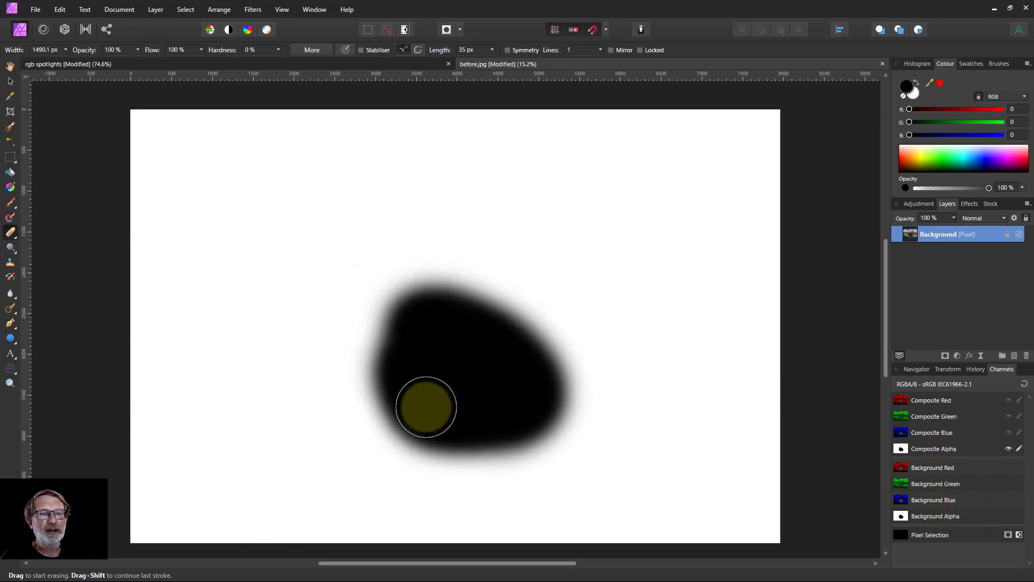
# - Show the red, green and blue channels again, hide alpha, and paint over the erased water patch
pyautogui.click(1005, 432)
pyautogui.click(1008, 417)
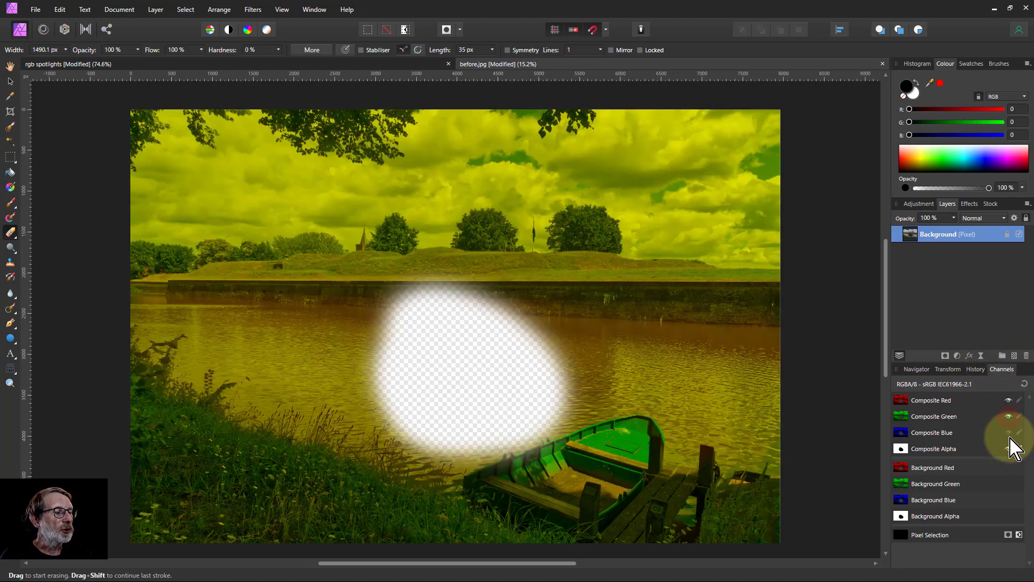
pyautogui.click(1009, 432)
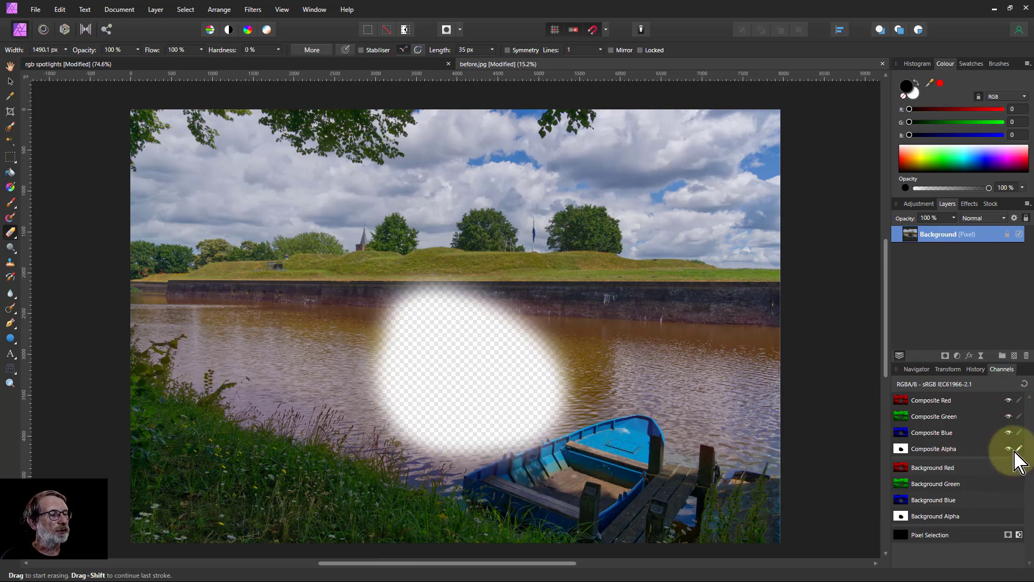
pyautogui.click(1008, 448)
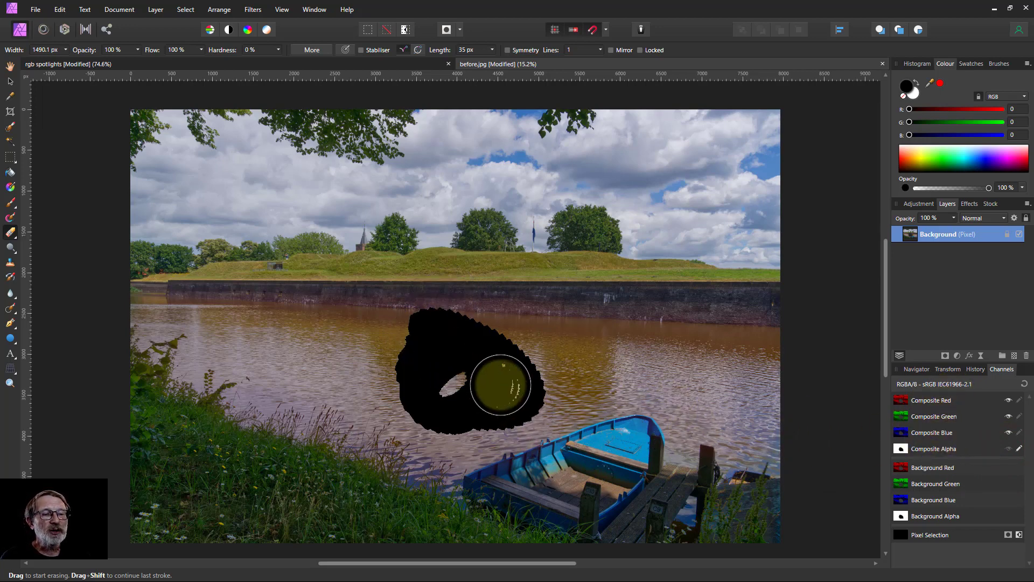
pyautogui.moveTo(501, 384)
pyautogui.mouseDown()
pyautogui.moveTo(450, 385)
pyautogui.moveTo(522, 396)
pyautogui.moveTo(521, 412)
pyautogui.moveTo(418, 333)
pyautogui.moveTo(461, 332)
pyautogui.moveTo(520, 375)
pyautogui.moveTo(458, 398)
pyautogui.moveTo(432, 359)
pyautogui.mouseUp()
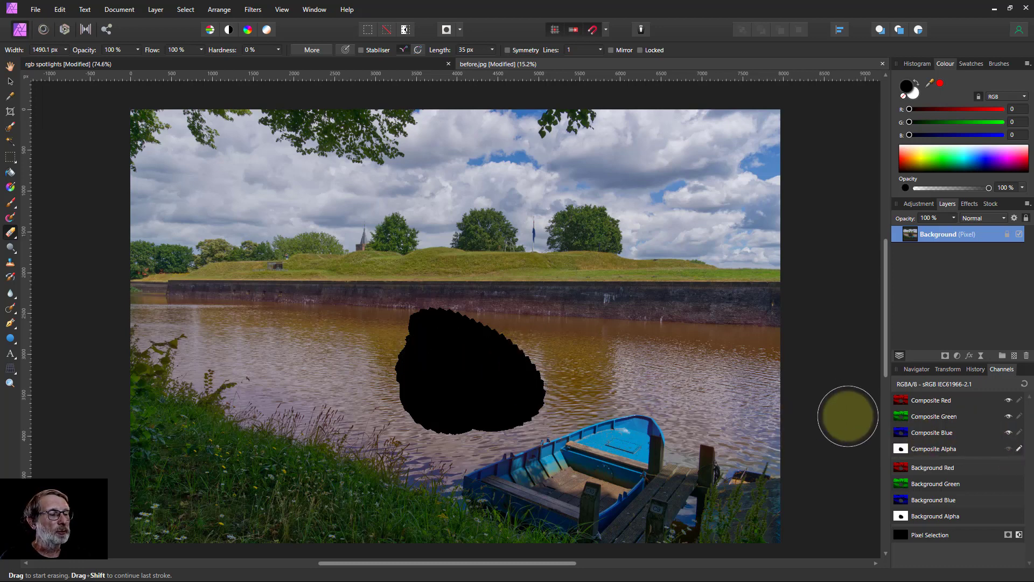
# - View the composite red, green, blue and alpha channels one by one, then restore all channels
pyautogui.click(923, 400)
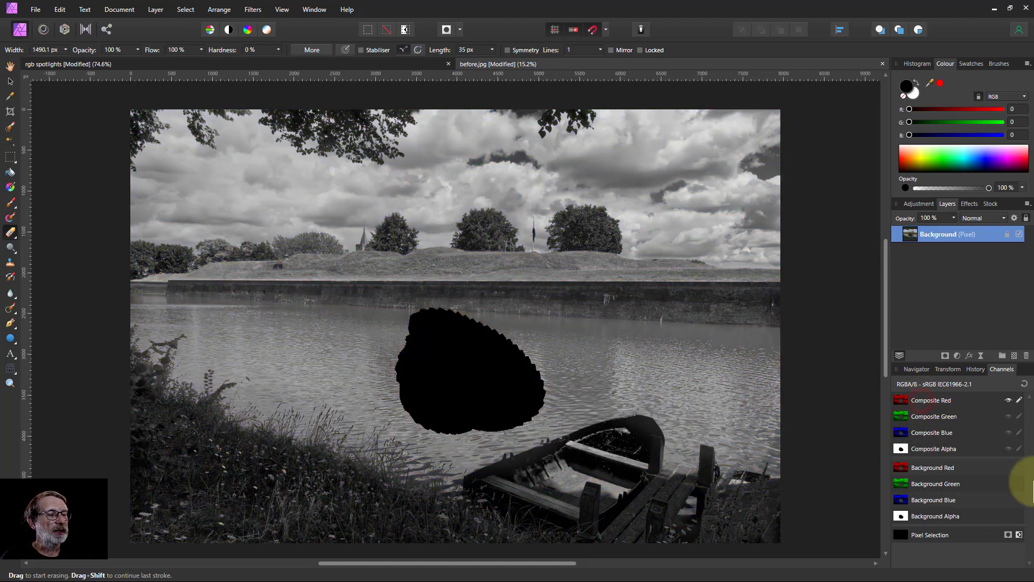
pyautogui.click(932, 418)
pyautogui.click(940, 433)
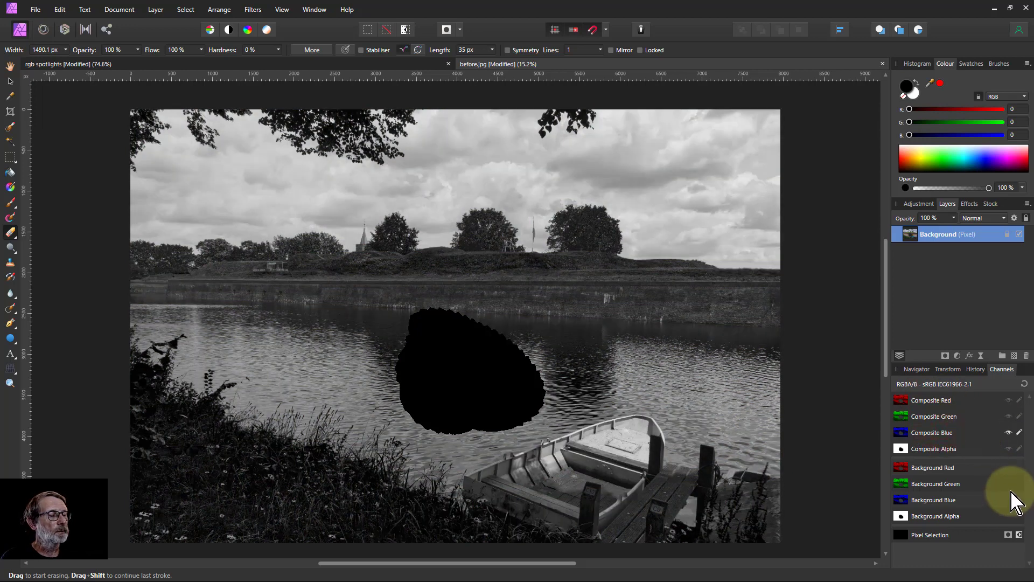
pyautogui.click(947, 450)
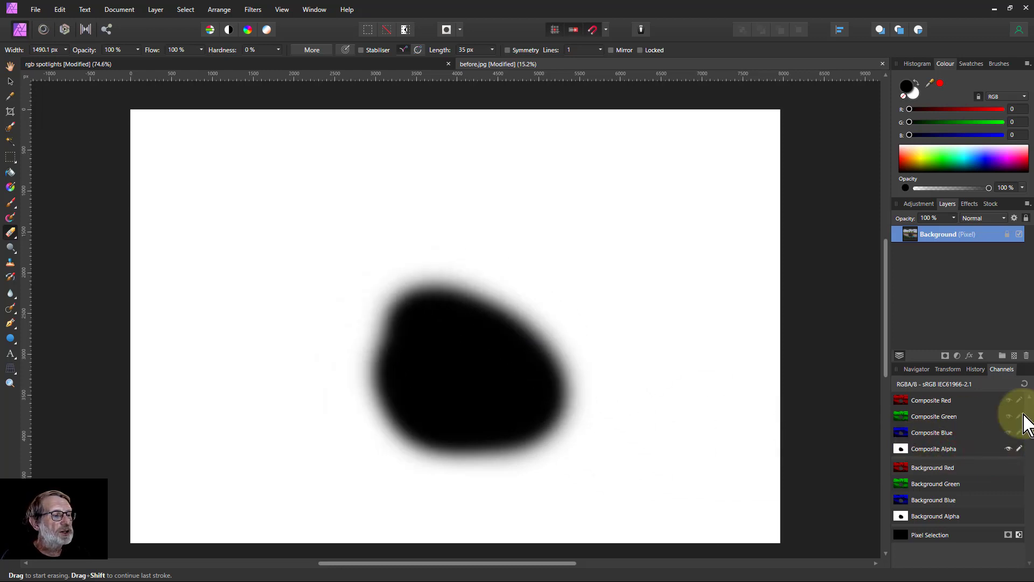
pyautogui.click(1024, 384)
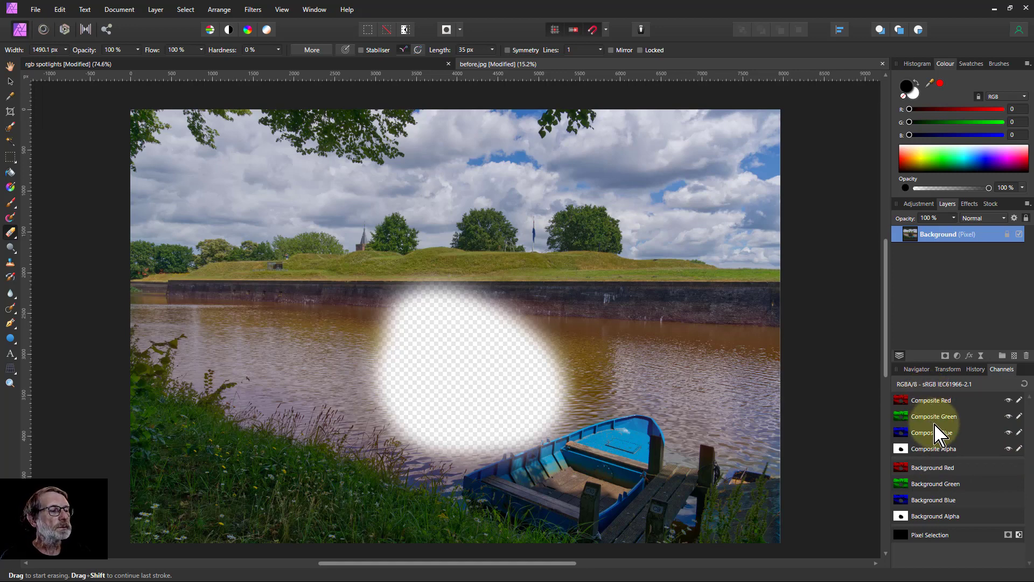
# - Roll the history back to before the erased hole, then load composite red as a pixel selection
pyautogui.click(975, 369)
pyautogui.moveTo(1024, 383); pyautogui.dragTo(958, 386)
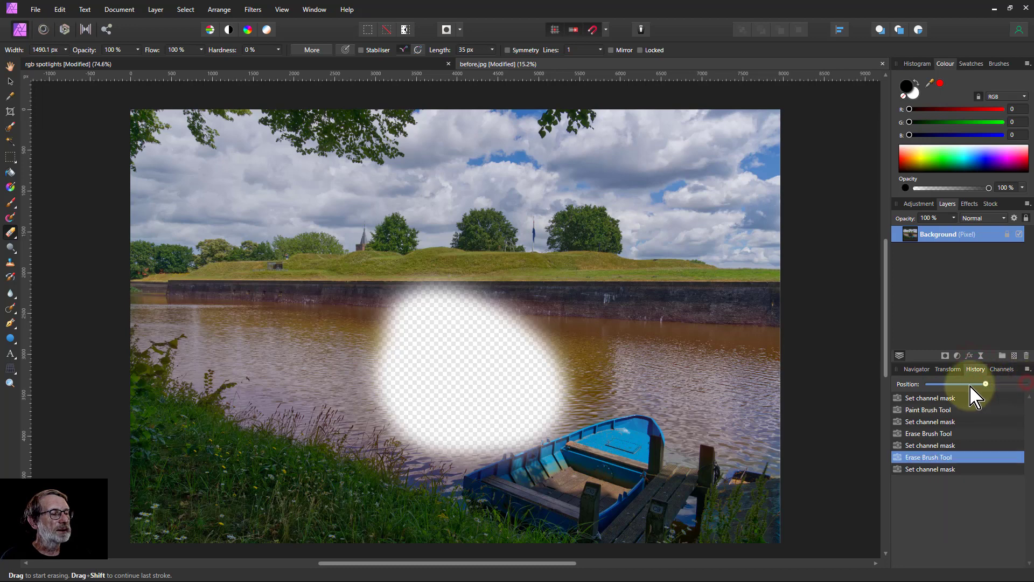
pyautogui.click(1002, 369)
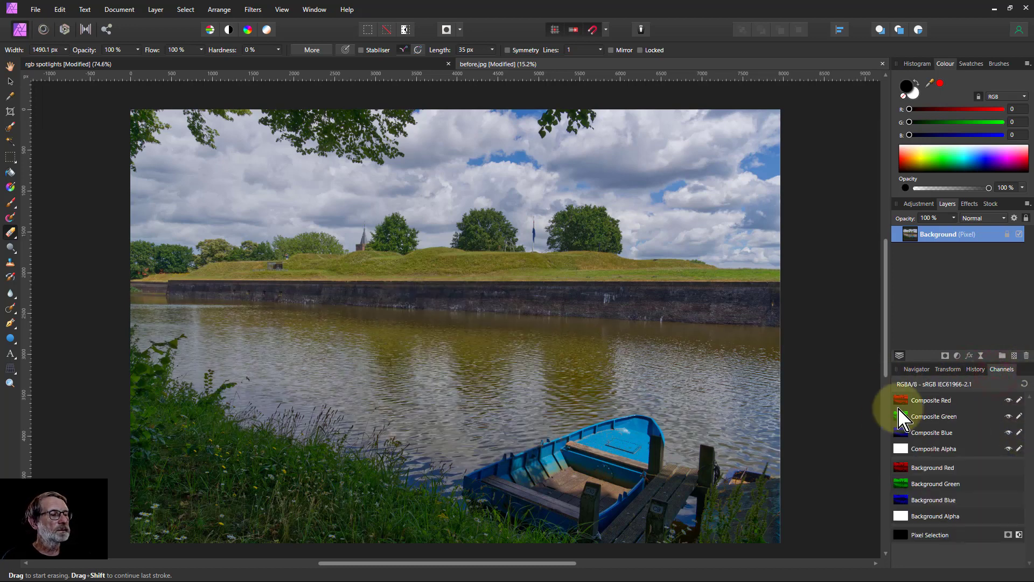
pyautogui.rightClick(926, 407)
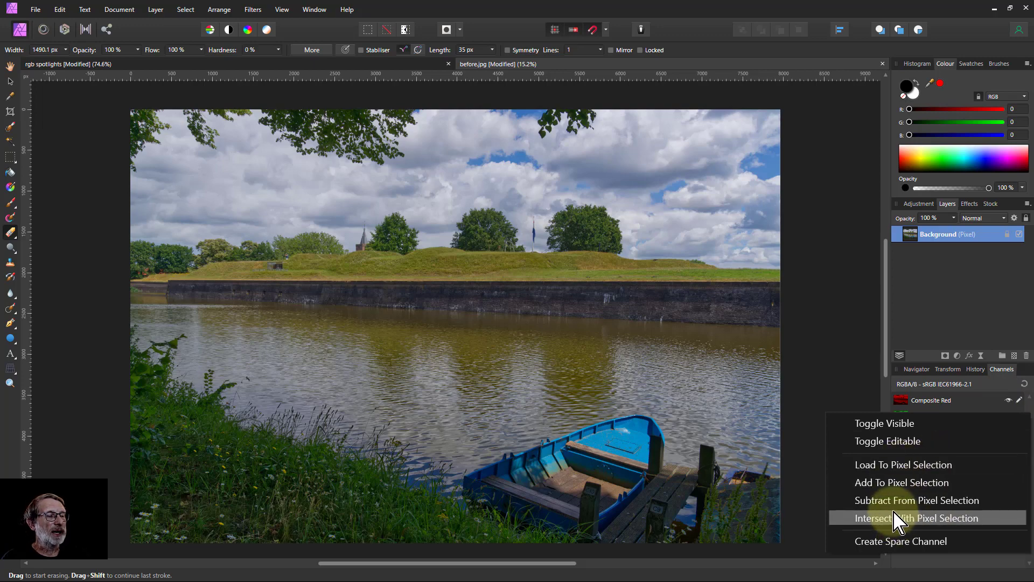
pyautogui.click(895, 465)
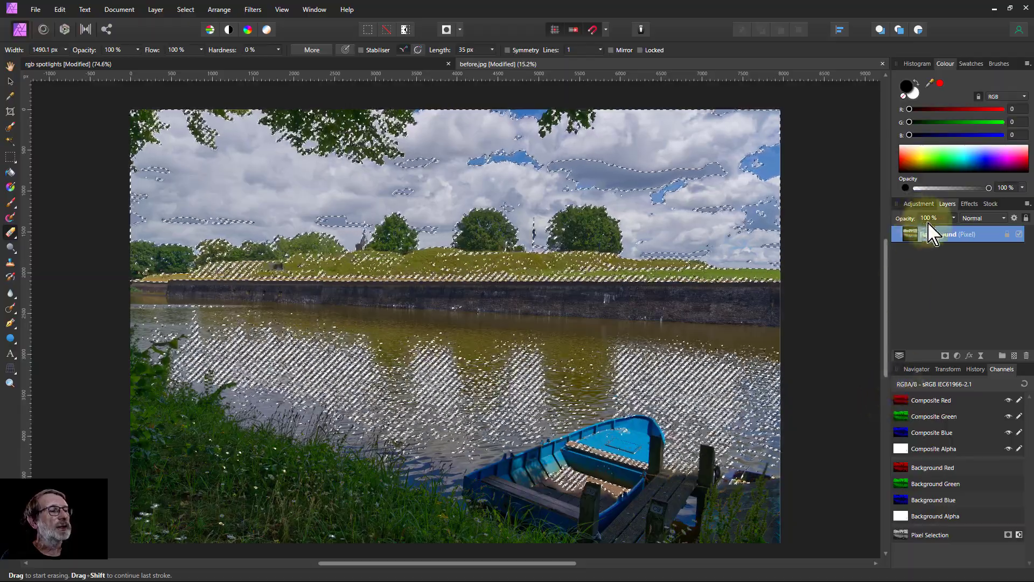
# - Add a Curves adjustment on the red-channel selection, bend the curve as a test, then delete it
pyautogui.click(957, 356)
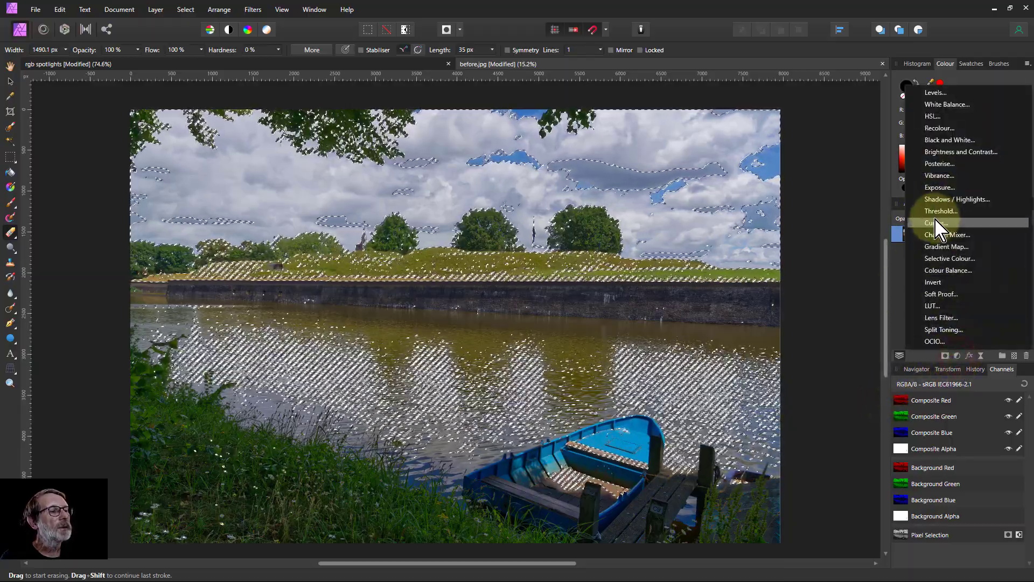
pyautogui.click(935, 228)
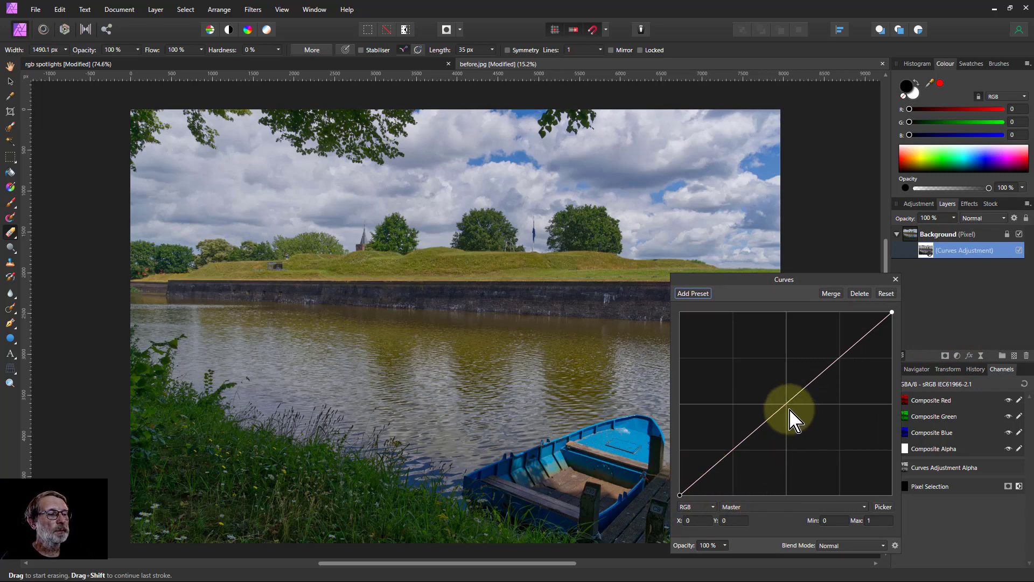
pyautogui.moveTo(765, 391); pyautogui.dragTo(812, 419)
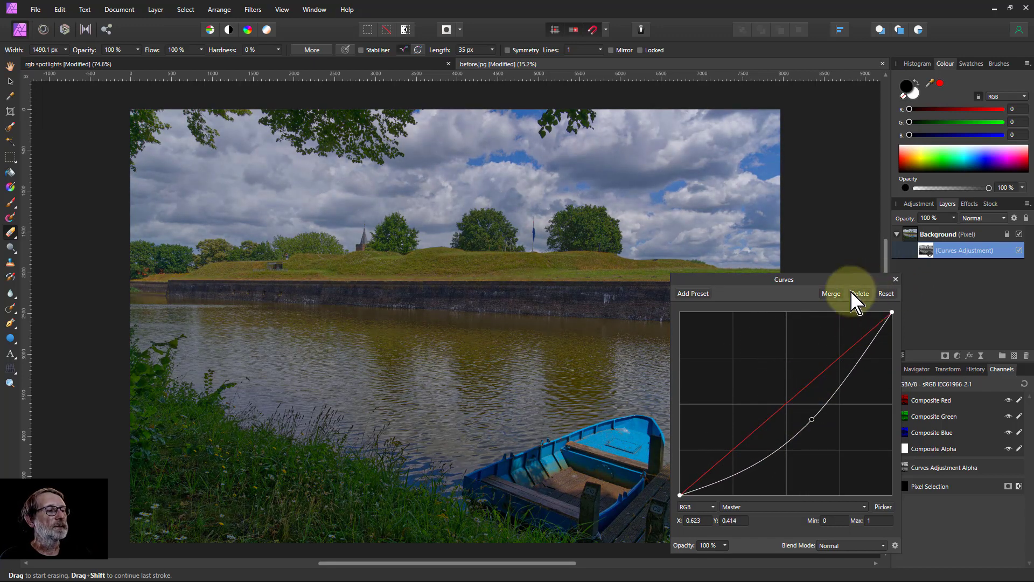
pyautogui.click(860, 294)
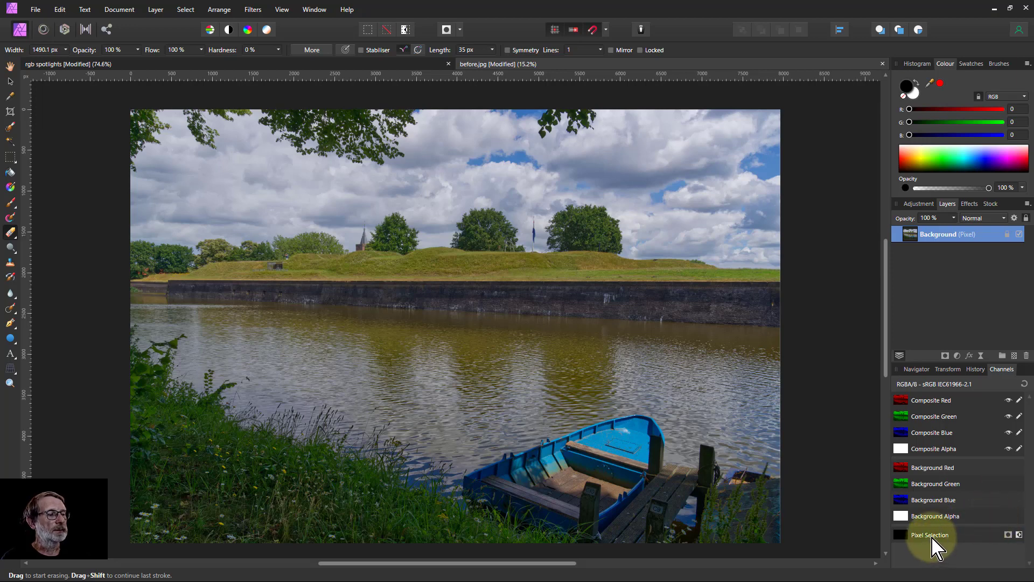
# - Copy the composite red channel into a spare channel named Red
pyautogui.rightClick(899, 400)
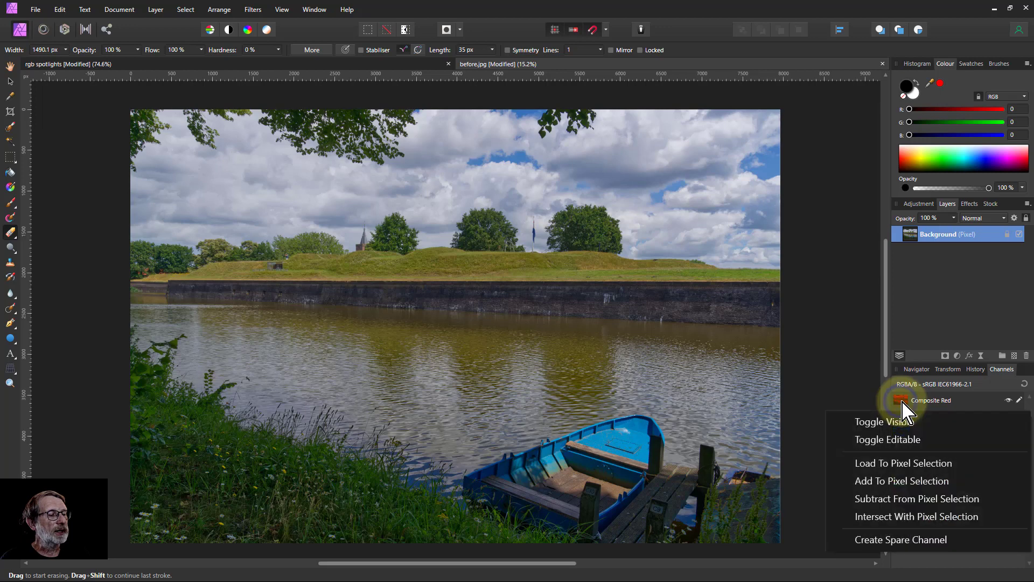
pyautogui.click(898, 540)
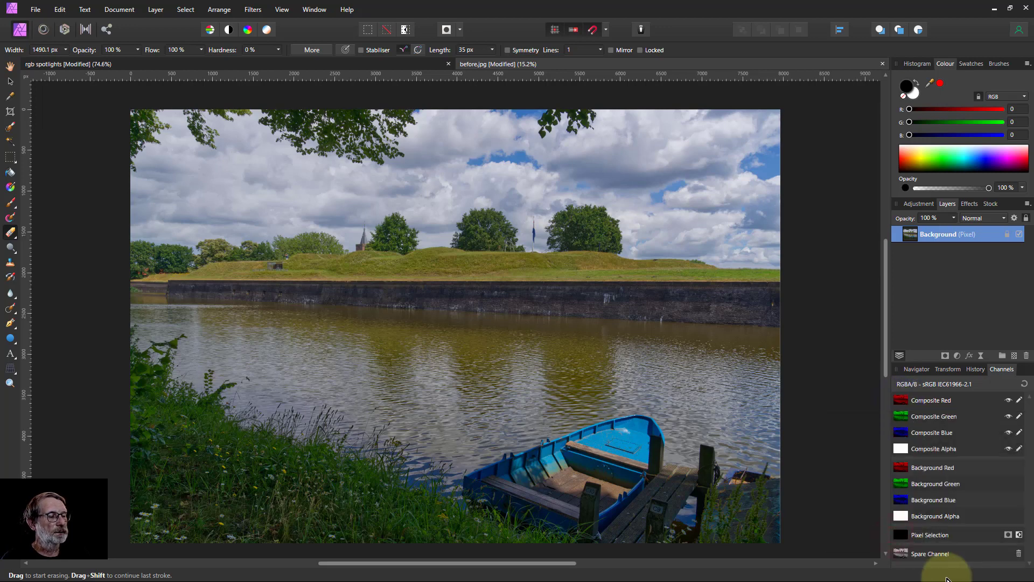
pyautogui.rightClick(923, 555)
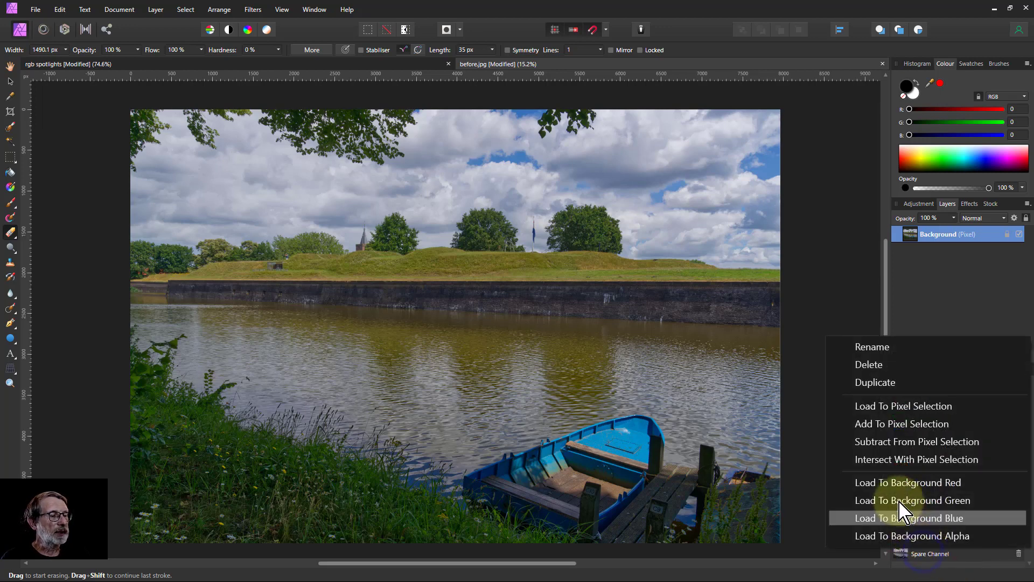
pyautogui.click(870, 349)
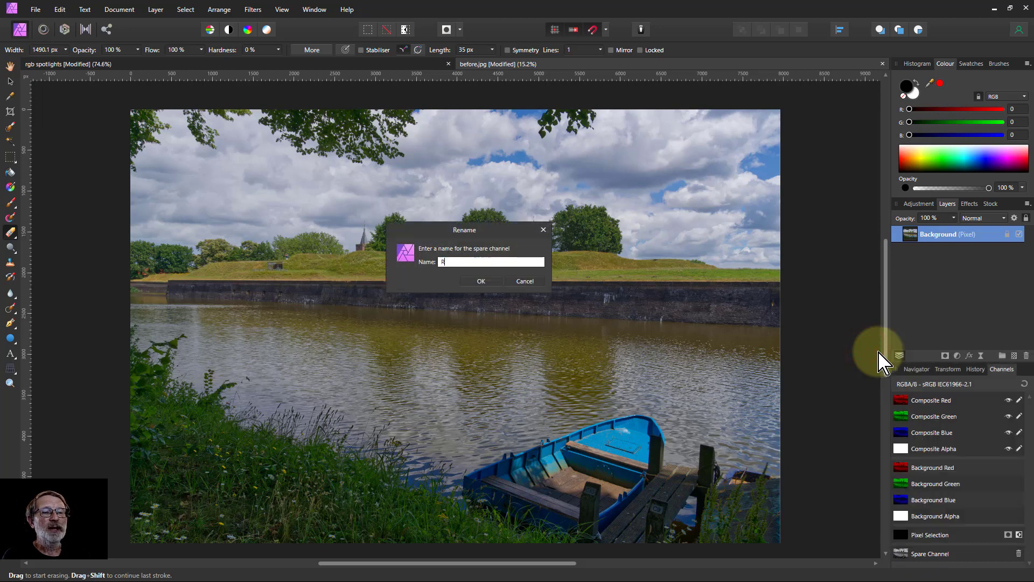
pyautogui.press('Return')
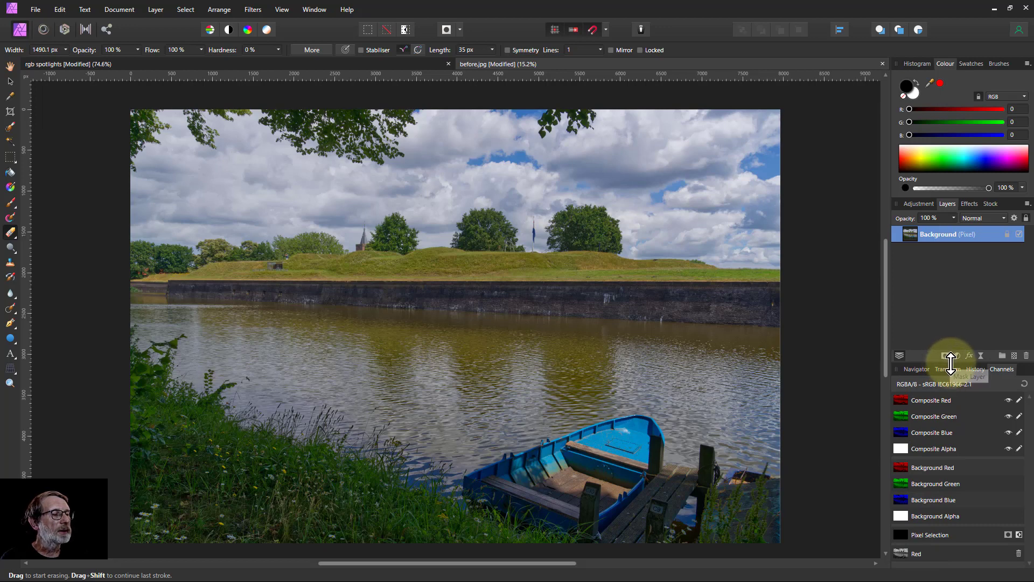
# - Copy the composite green channel into a spare channel named Green
pyautogui.moveTo(948, 362); pyautogui.dragTo(948, 339)
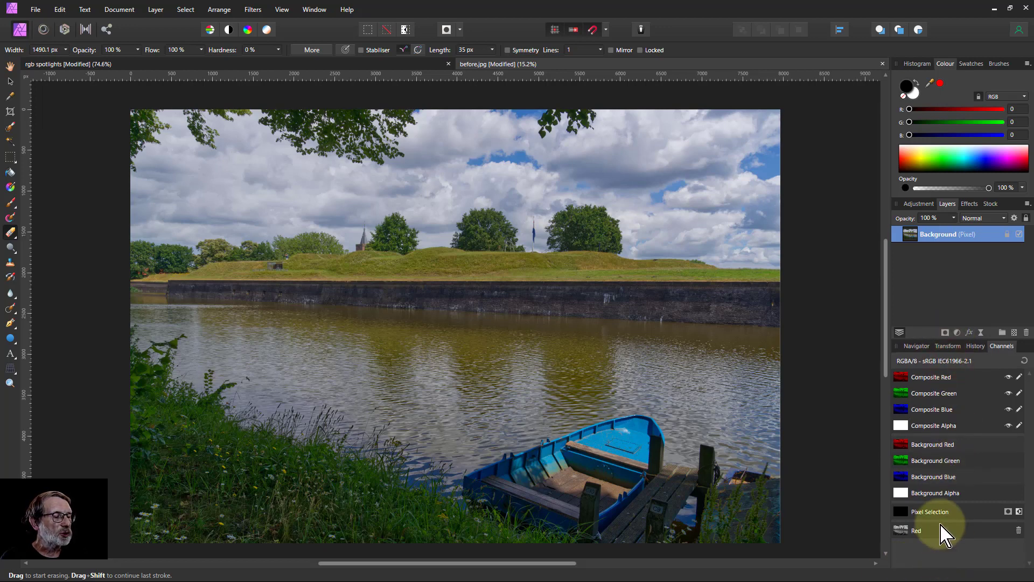
pyautogui.rightClick(906, 408)
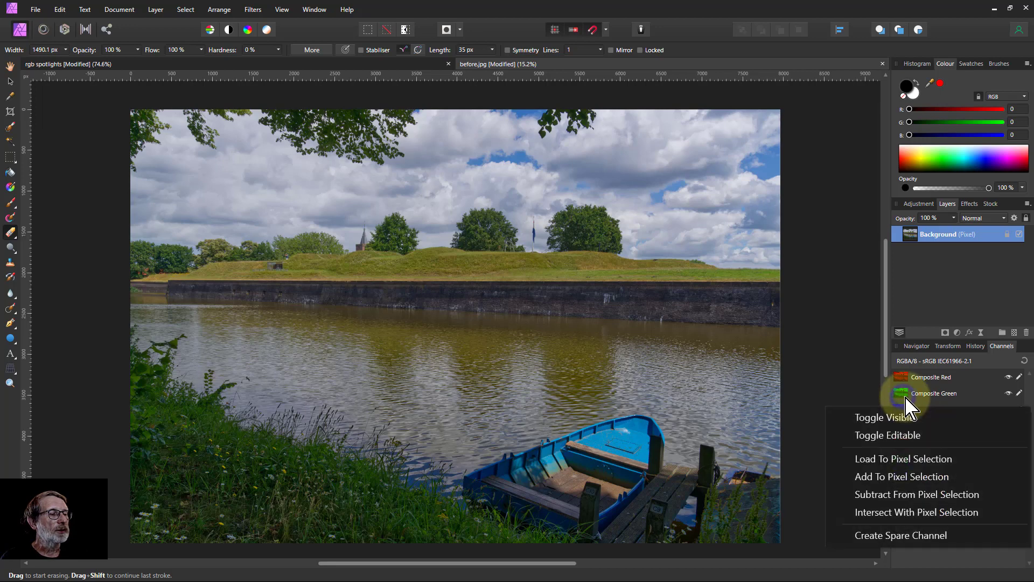
pyautogui.click(902, 535)
pyautogui.rightClick(929, 550)
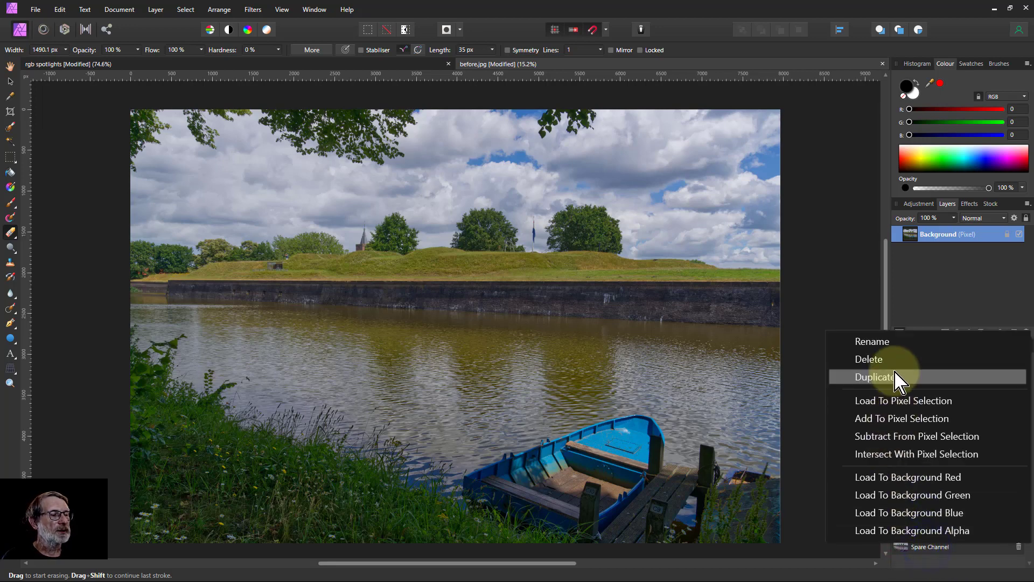
pyautogui.click(875, 344)
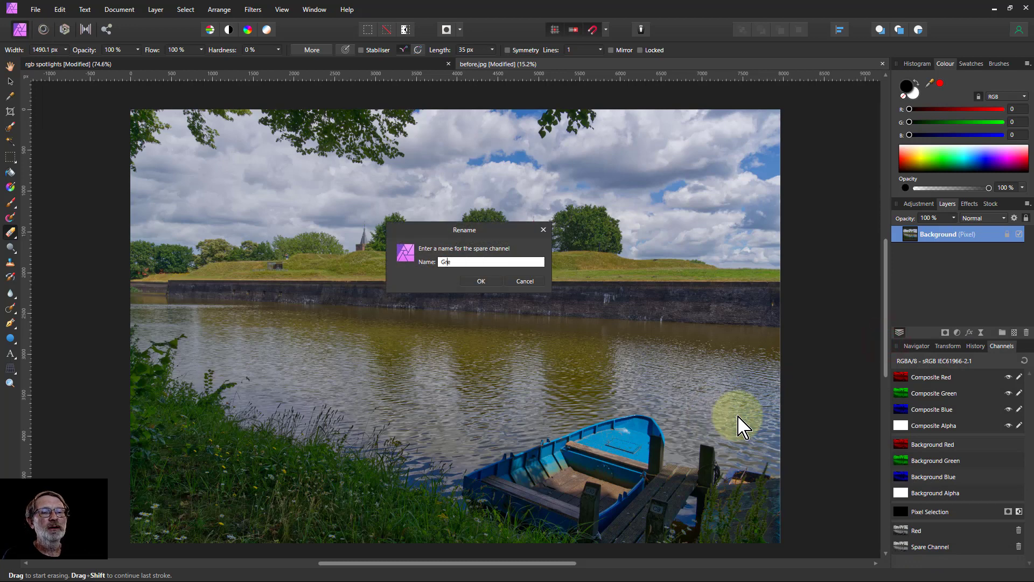
pyautogui.press('Return')
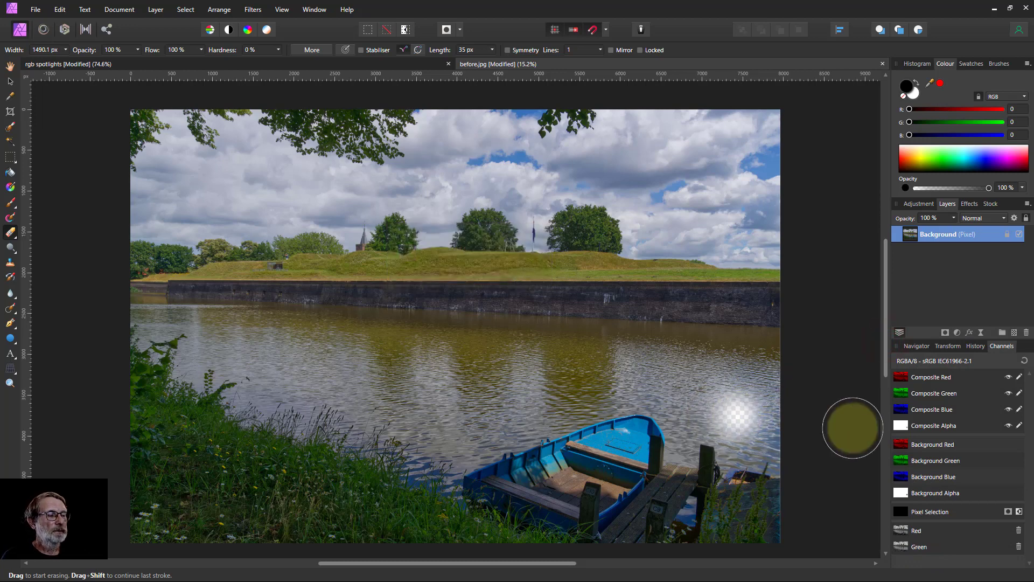
# - Load the Red spare channel into Background green and the Green spare channel into Background red
pyautogui.rightClick(904, 533)
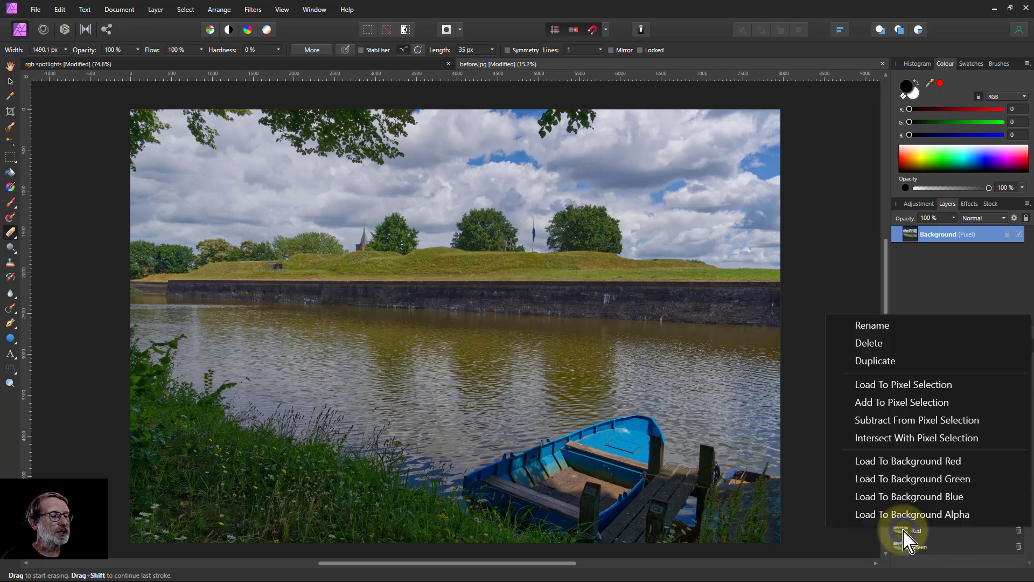
pyautogui.click(920, 482)
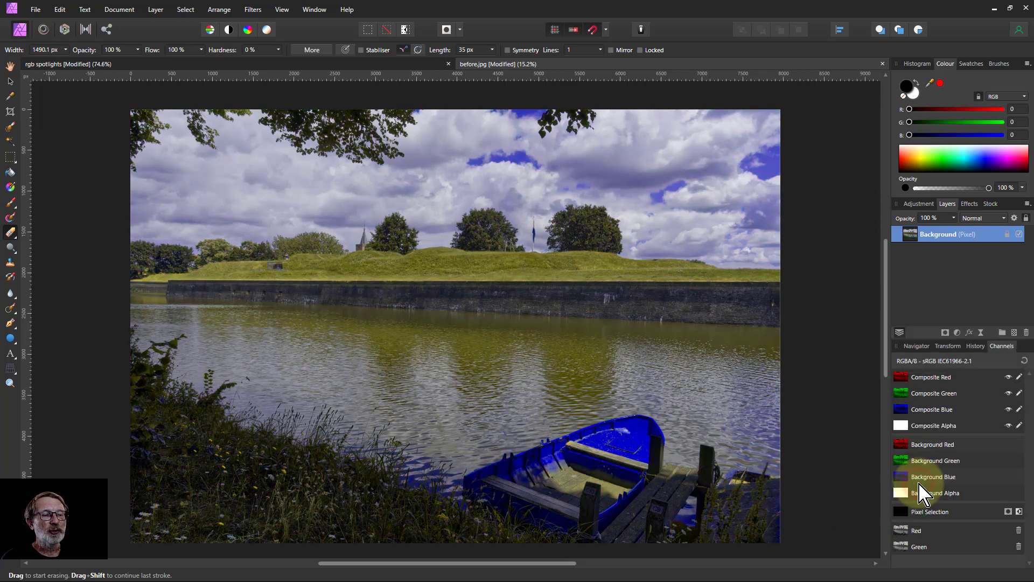
pyautogui.rightClick(902, 548)
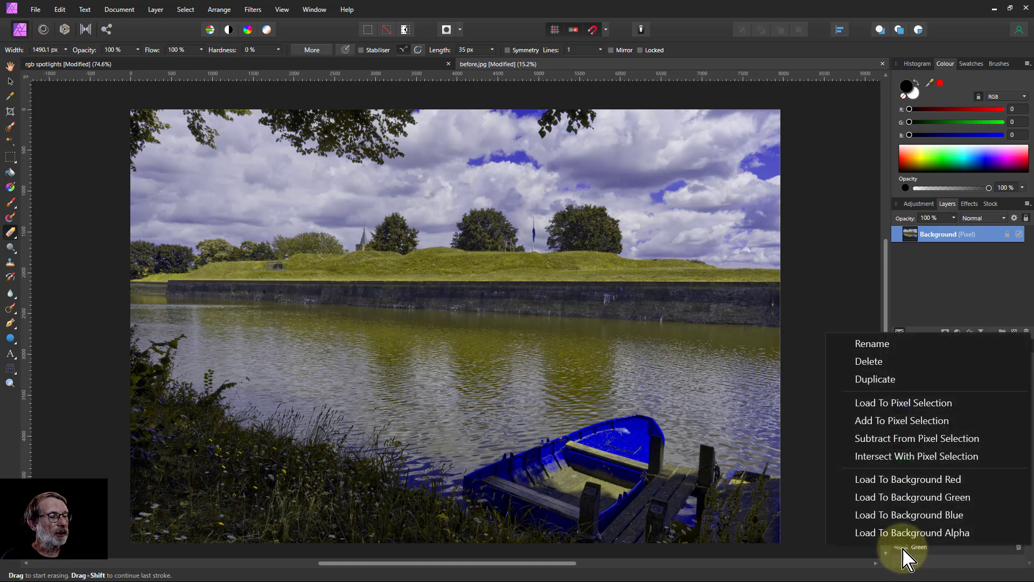
pyautogui.click(906, 481)
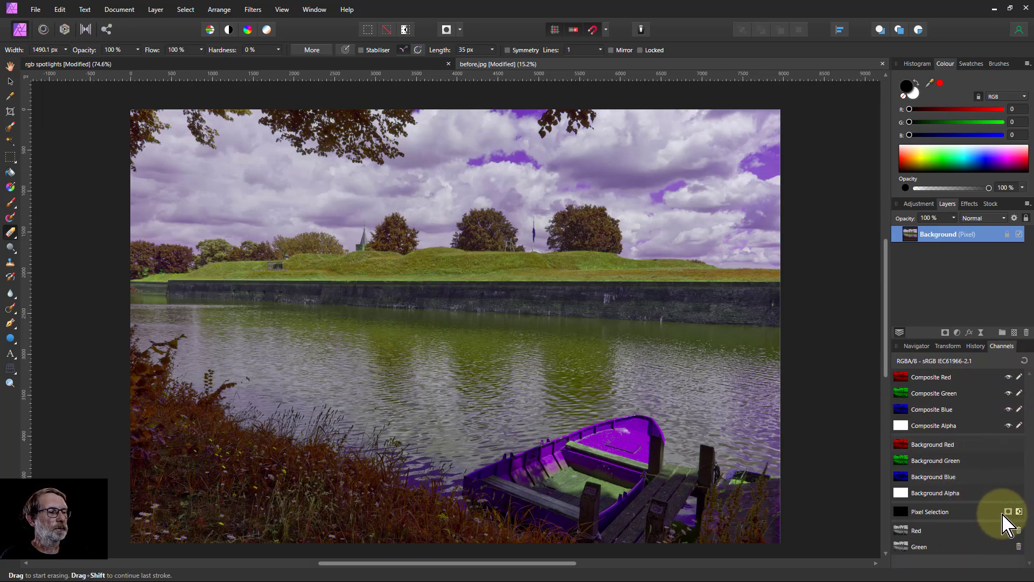
# - Select the Background layer and nest an untouched Curves adjustment under it
pyautogui.rightClick(921, 454)
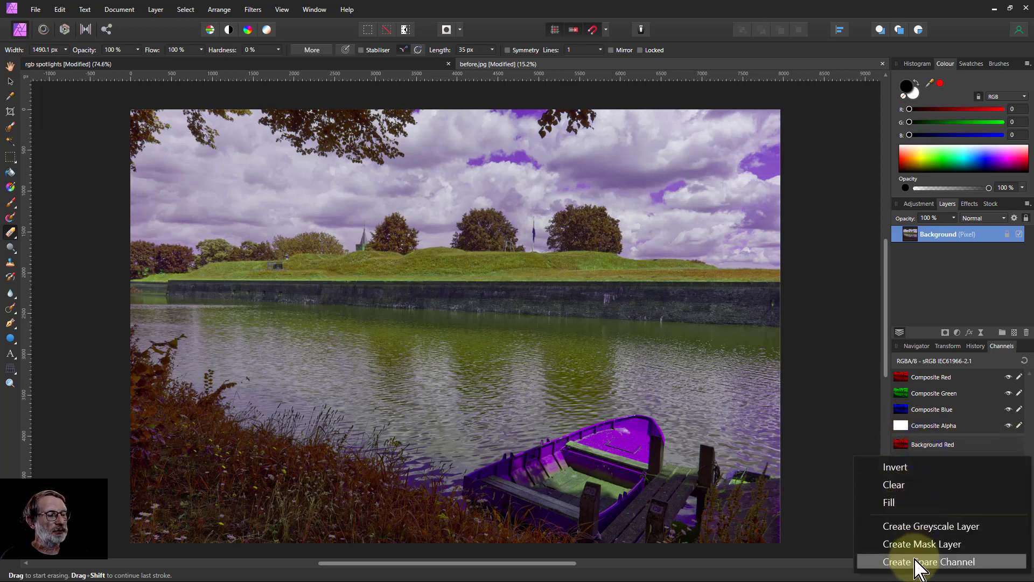
pyautogui.click(910, 245)
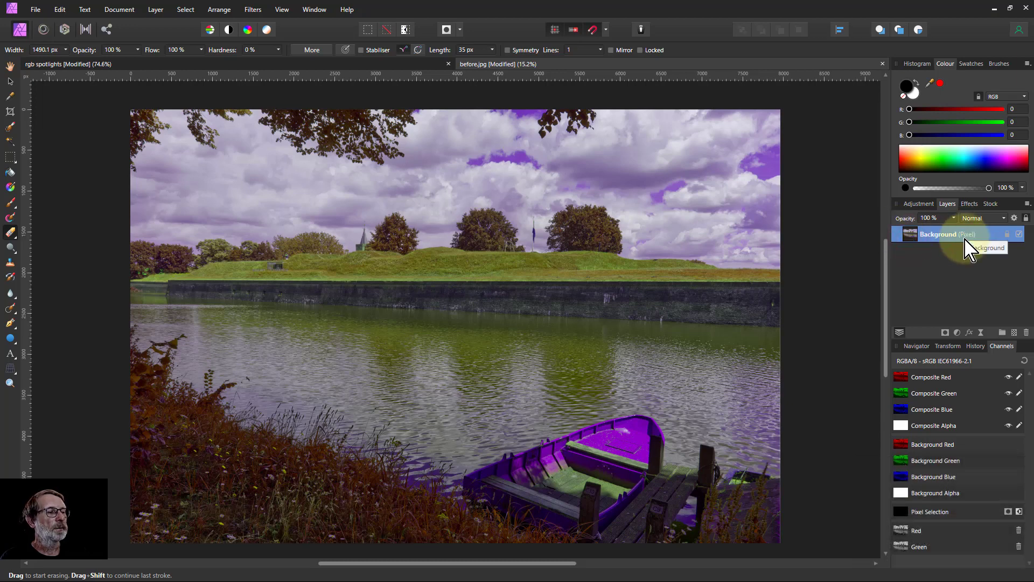
pyautogui.click(957, 332)
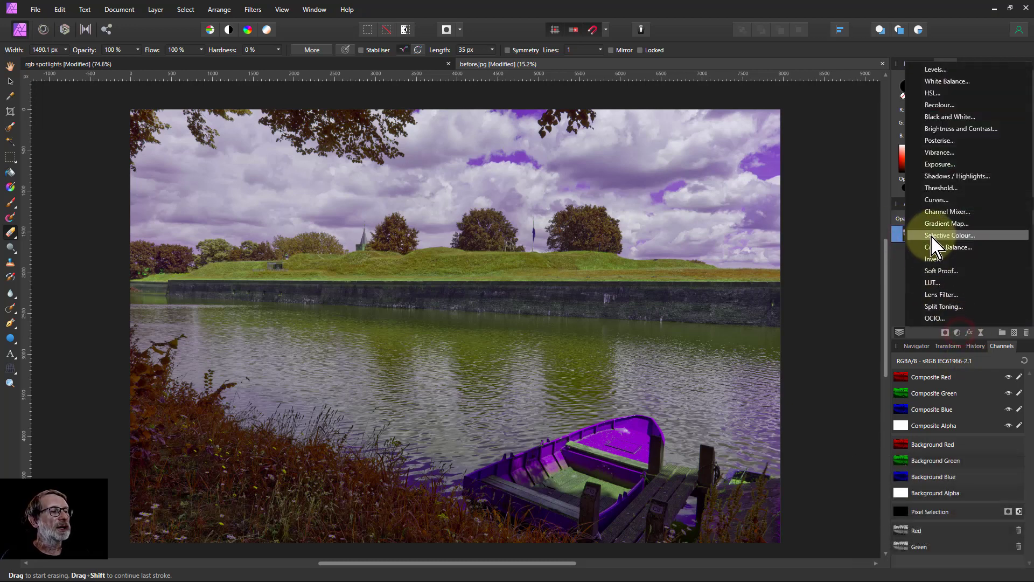
pyautogui.click(936, 200)
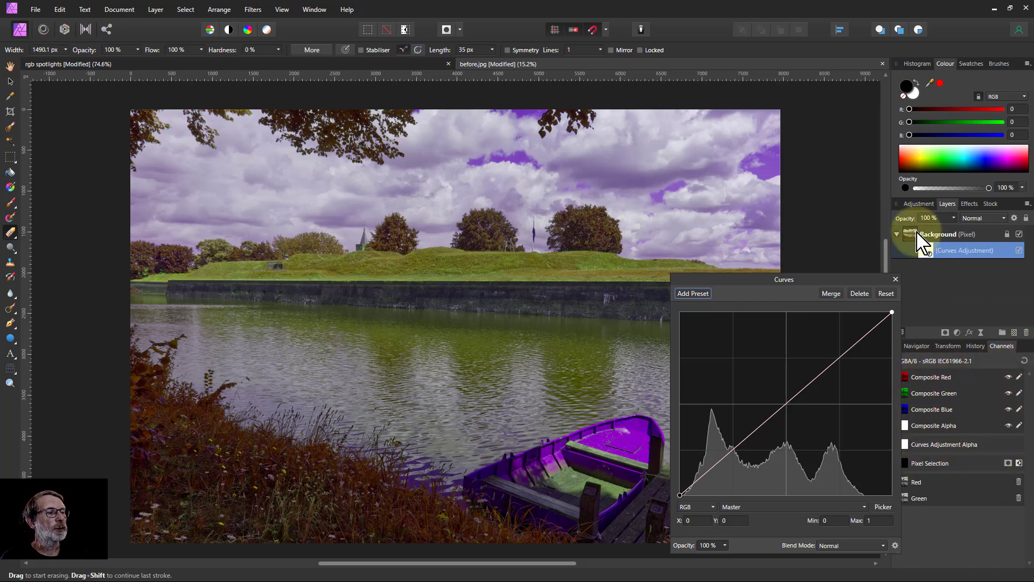
pyautogui.click(924, 237)
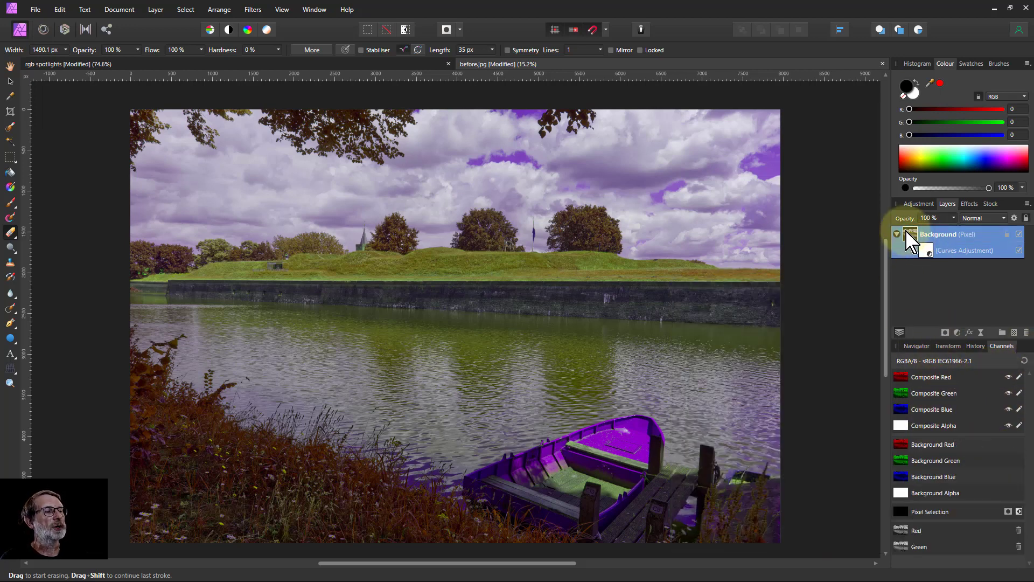